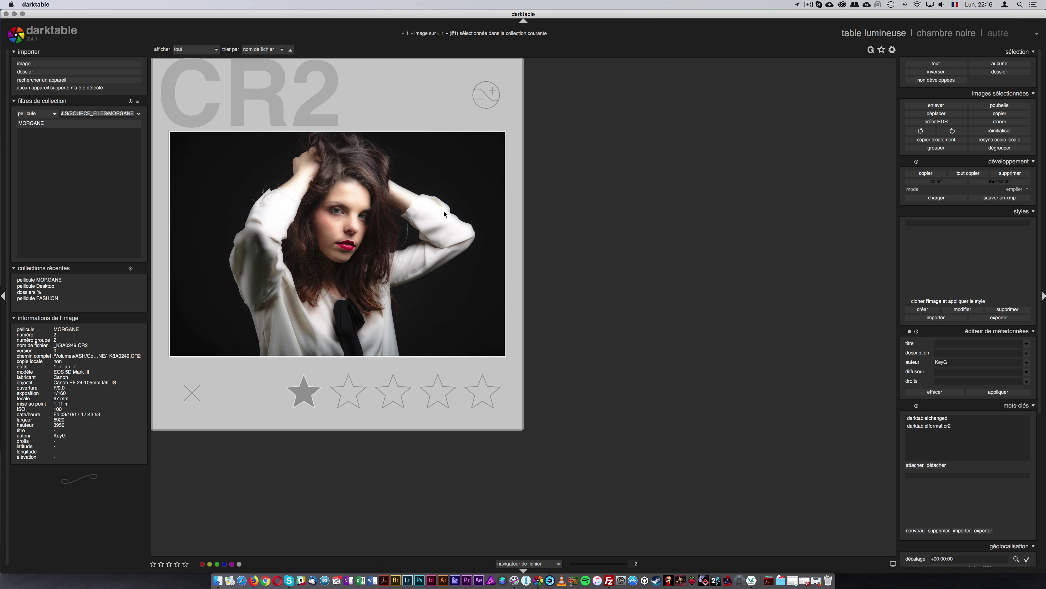
Open the portrait in the darkroom and return its history to the "courbe de base" state.
double_click(398, 198)
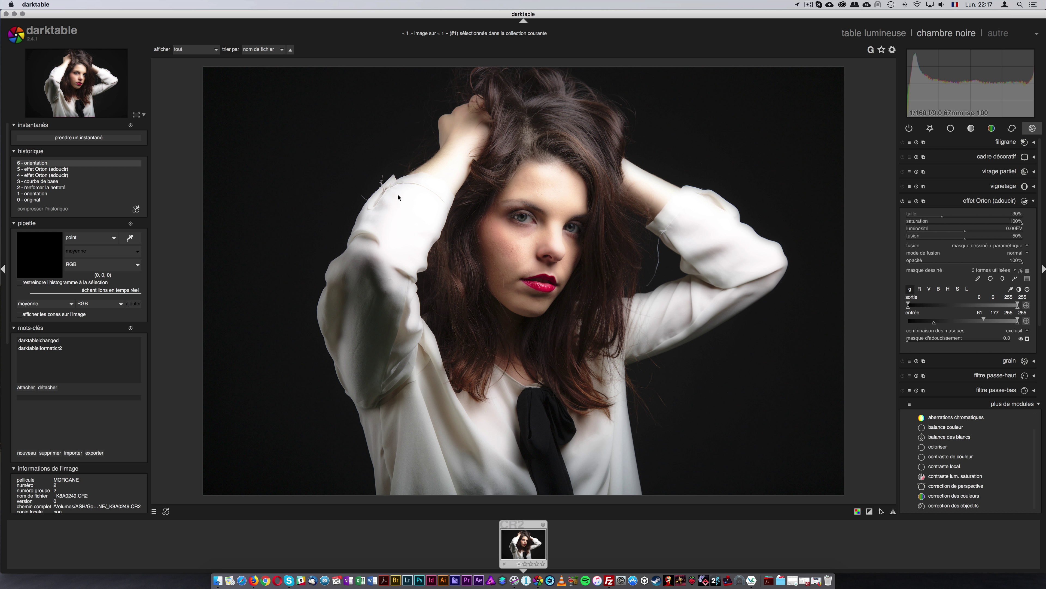
click(92, 182)
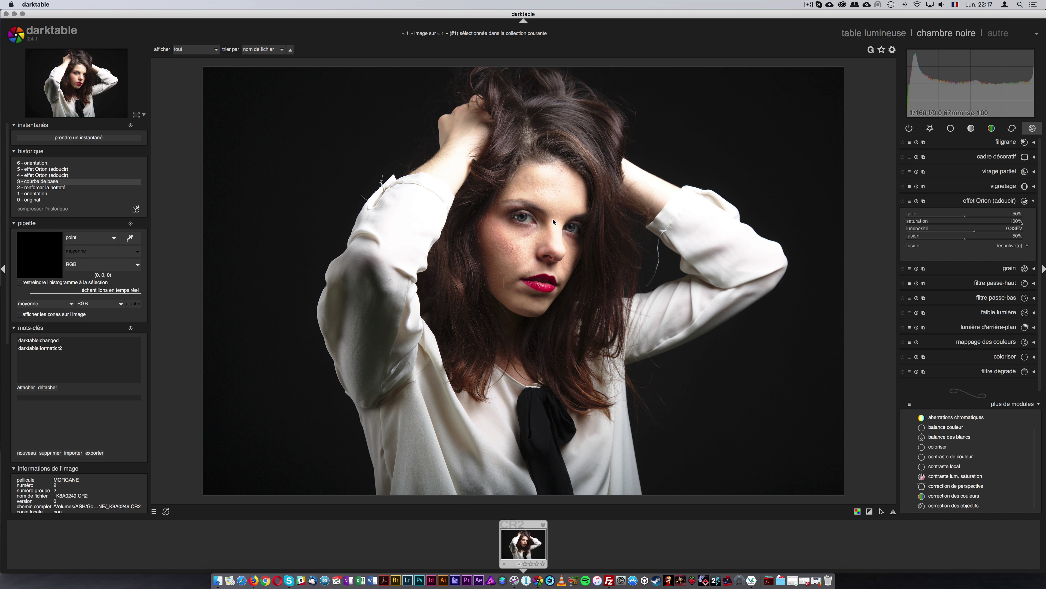
Enable the effet Orton (adoucir) module, compare the photo with and without it, and set its luminosité to 0.01EV.
scroll(552, 218, up, 3)
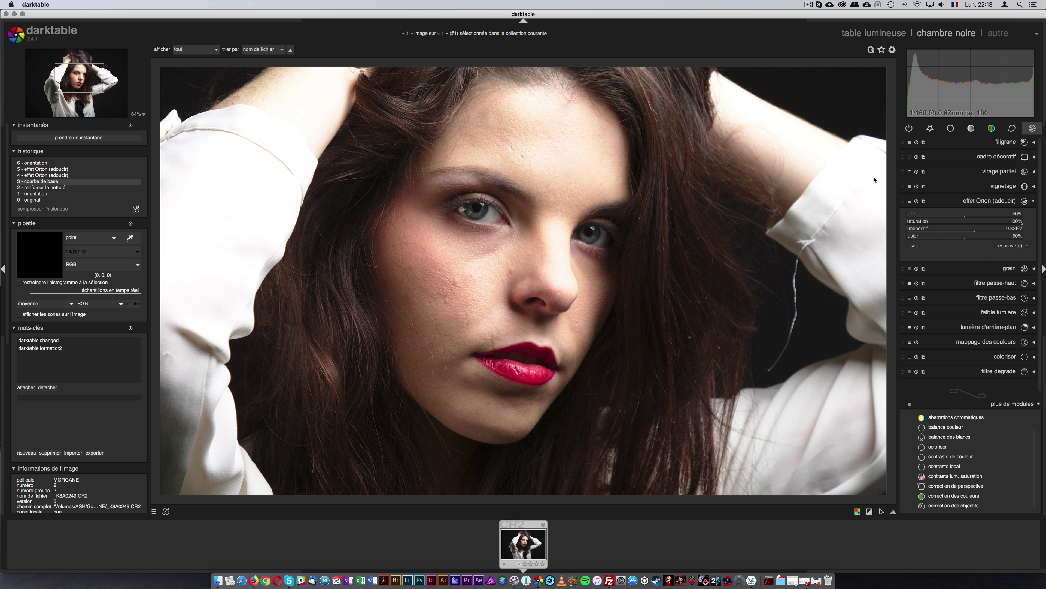
click(902, 201)
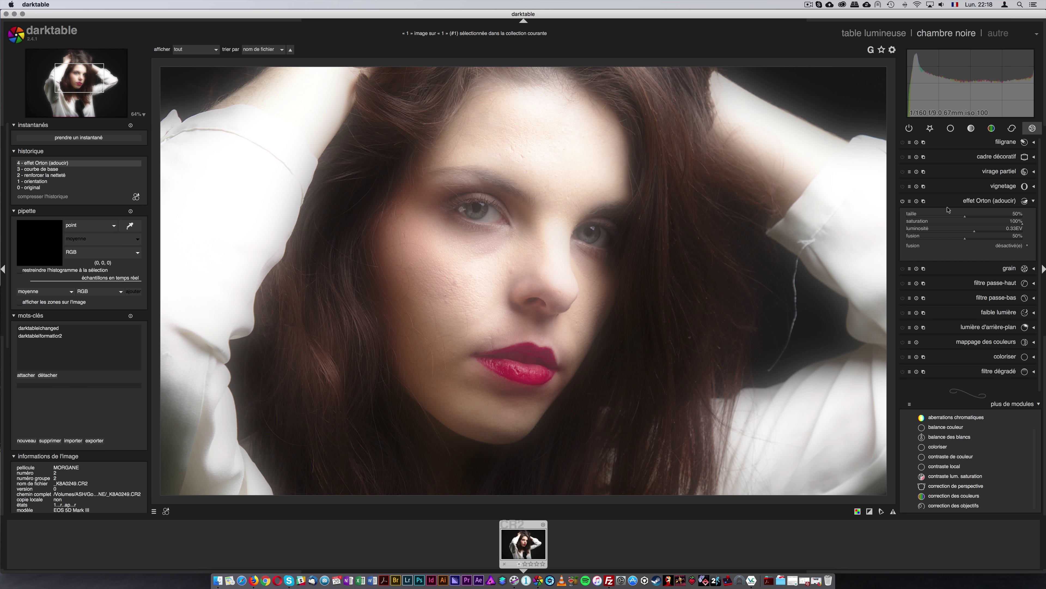
click(902, 201)
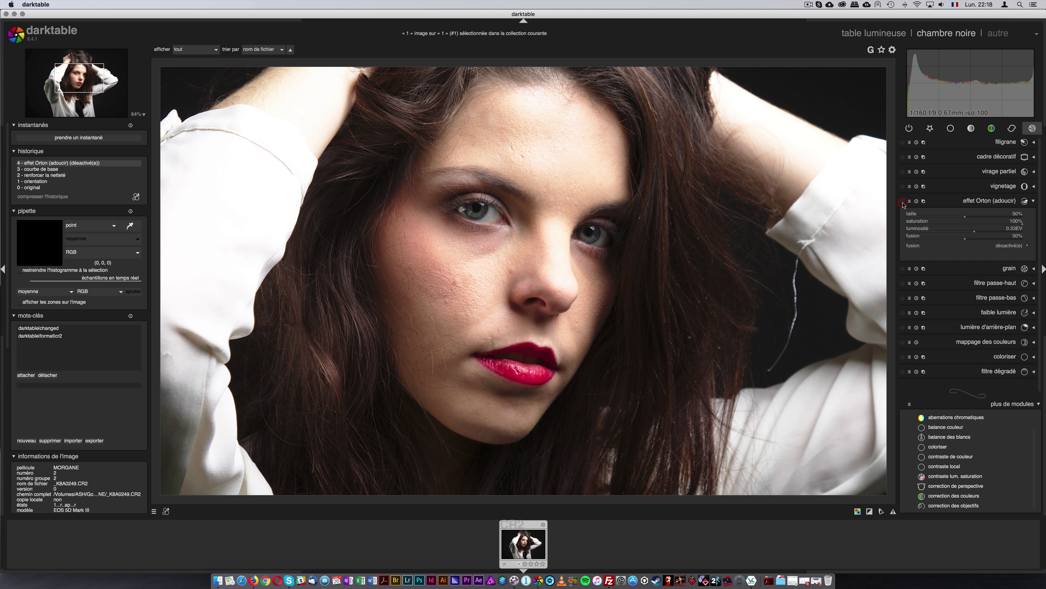
click(902, 202)
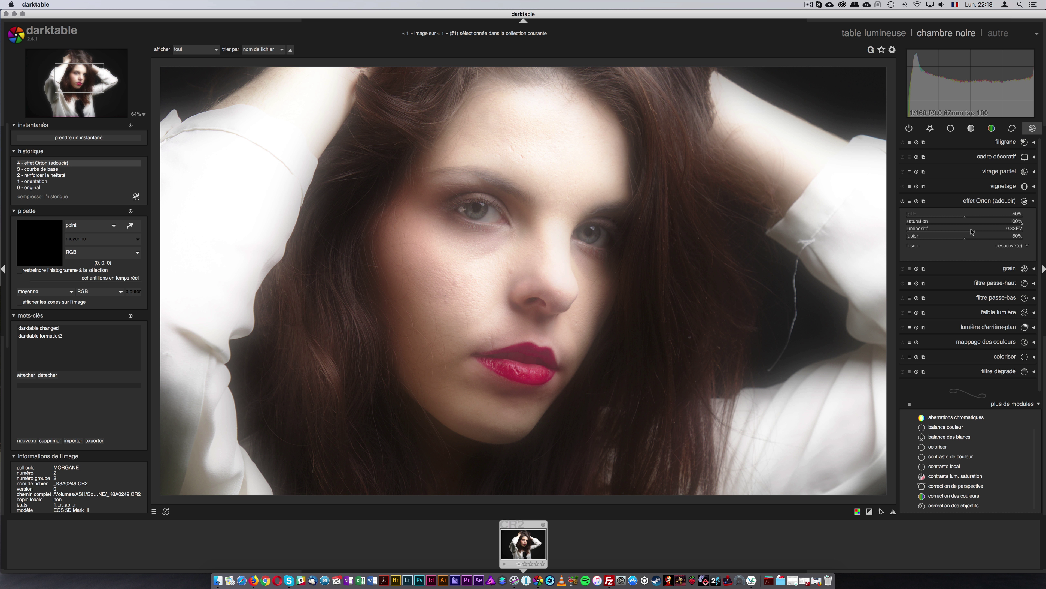
drag(971, 231, 966, 233)
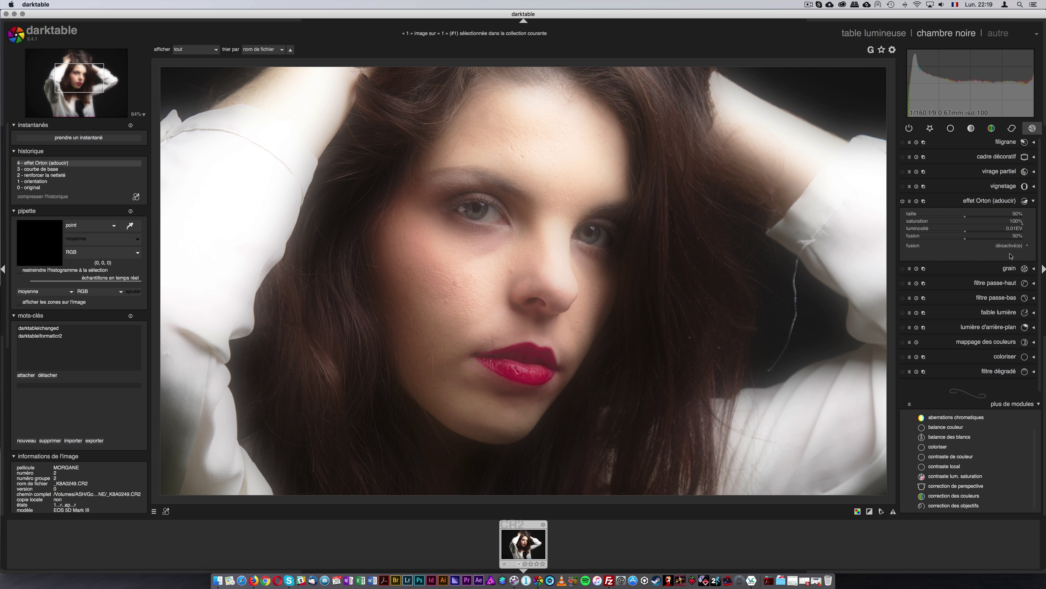
Set the Orton effect's fusion to masque dessiné + paramétrique and raise the gray entrée slider's second marker to 140.
click(1024, 246)
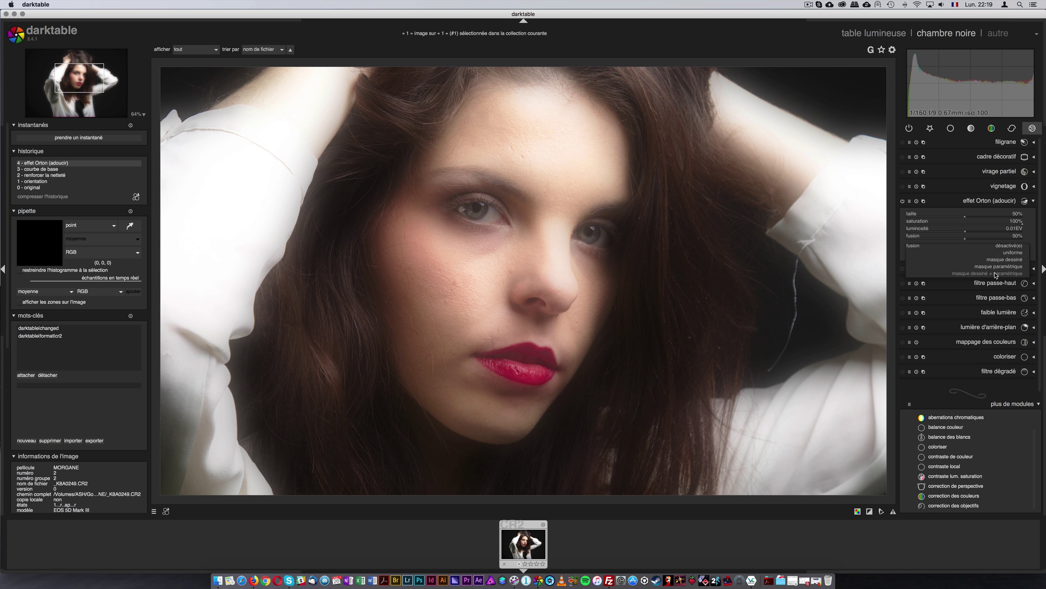
click(996, 274)
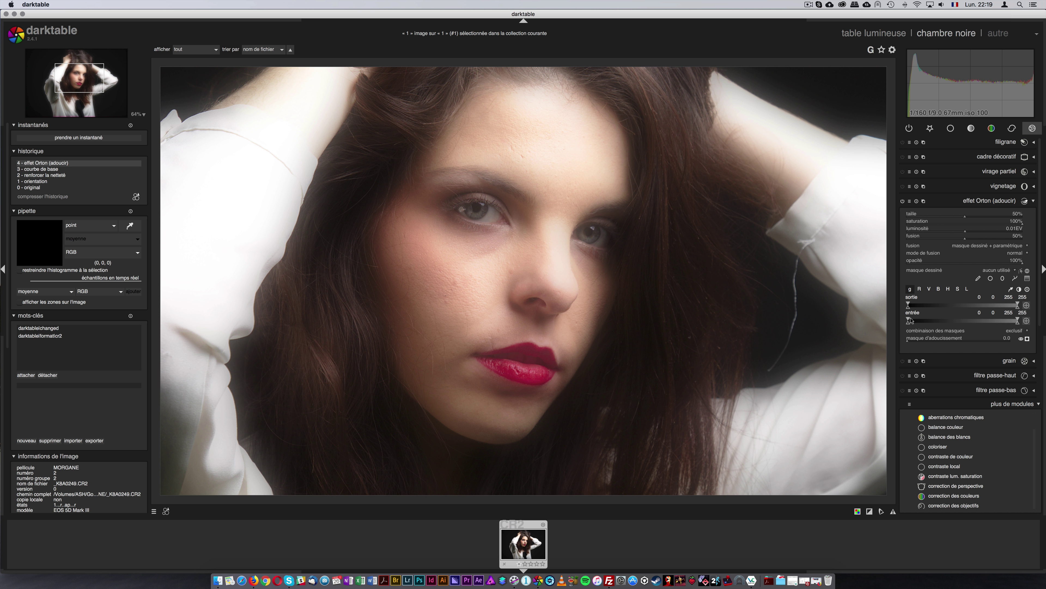
drag(910, 321, 968, 322)
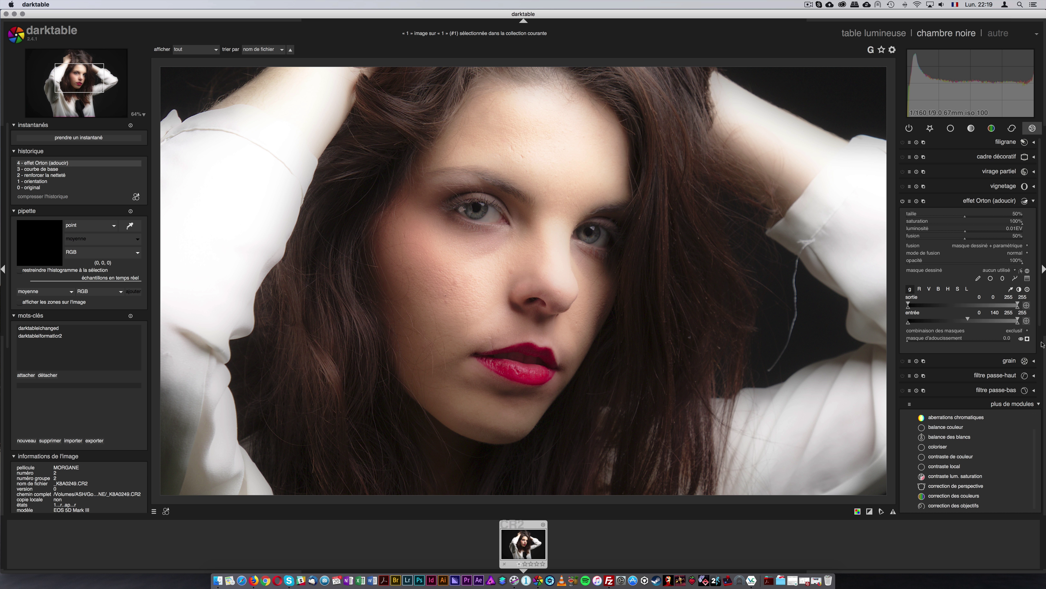
Show the mask overlay, try different positions for the gray entrée slider's first marker, and settle on 48.
click(1027, 338)
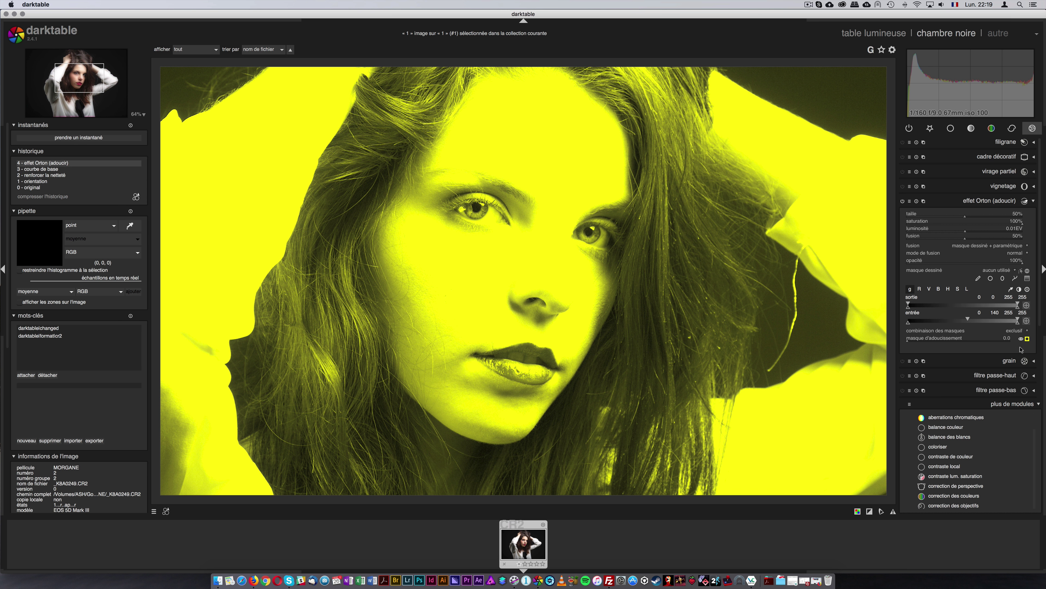
drag(909, 322, 936, 326)
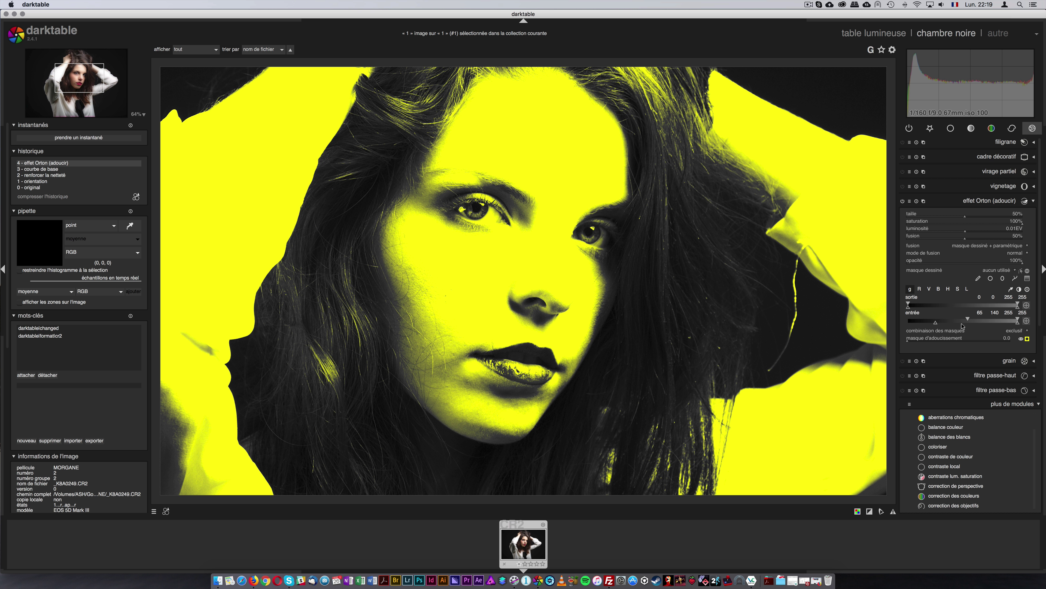
drag(936, 325, 969, 328)
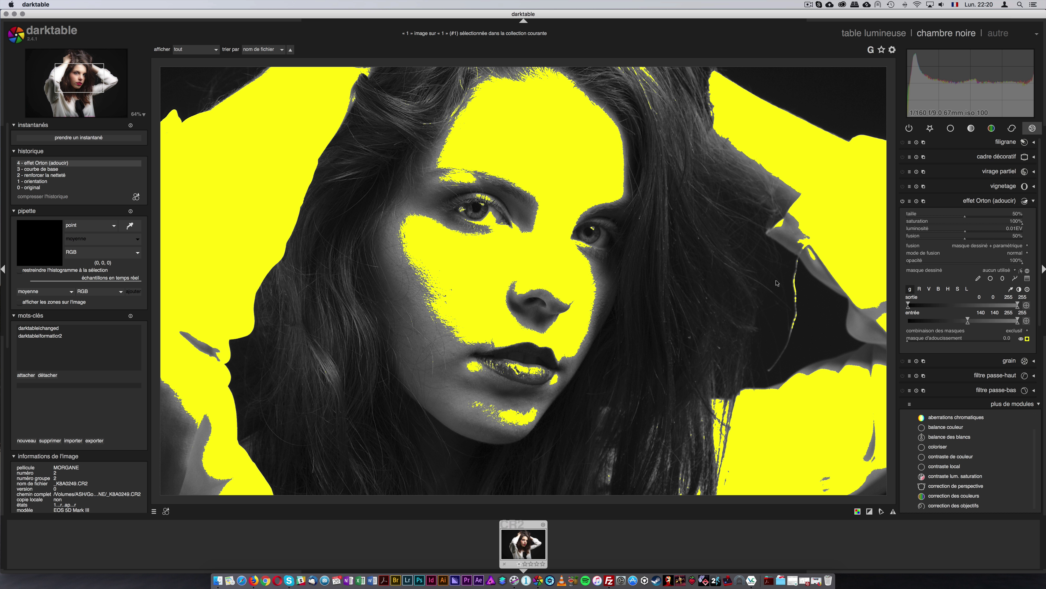
drag(968, 322, 928, 324)
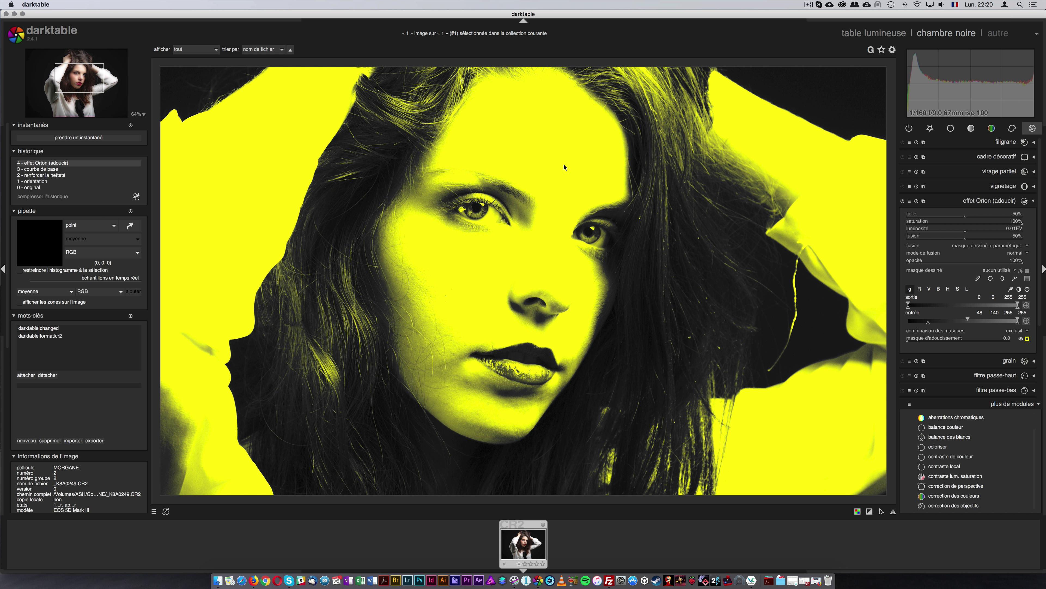
Draw a closed path mask around the face, following the forehead, cheeks and chin.
scroll(591, 193, down, 5)
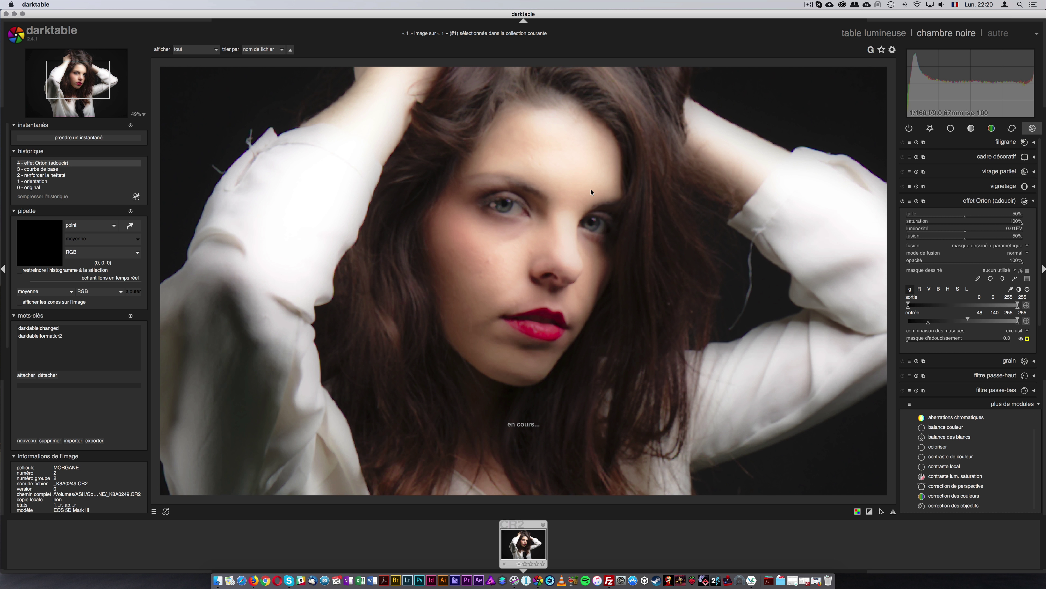
scroll(591, 192, up, 2)
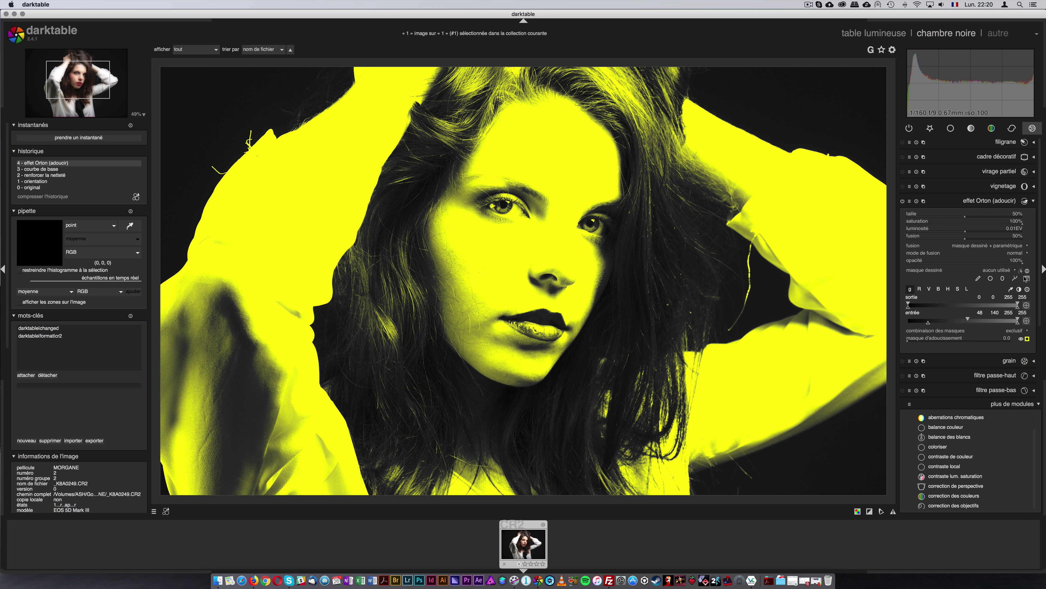
click(1015, 280)
click(503, 105)
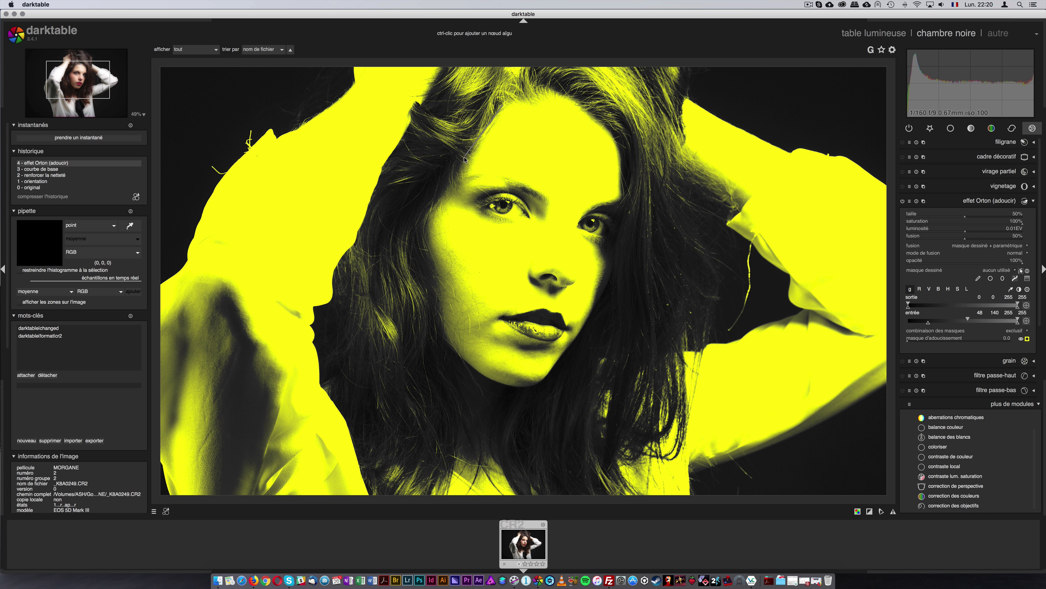
click(420, 258)
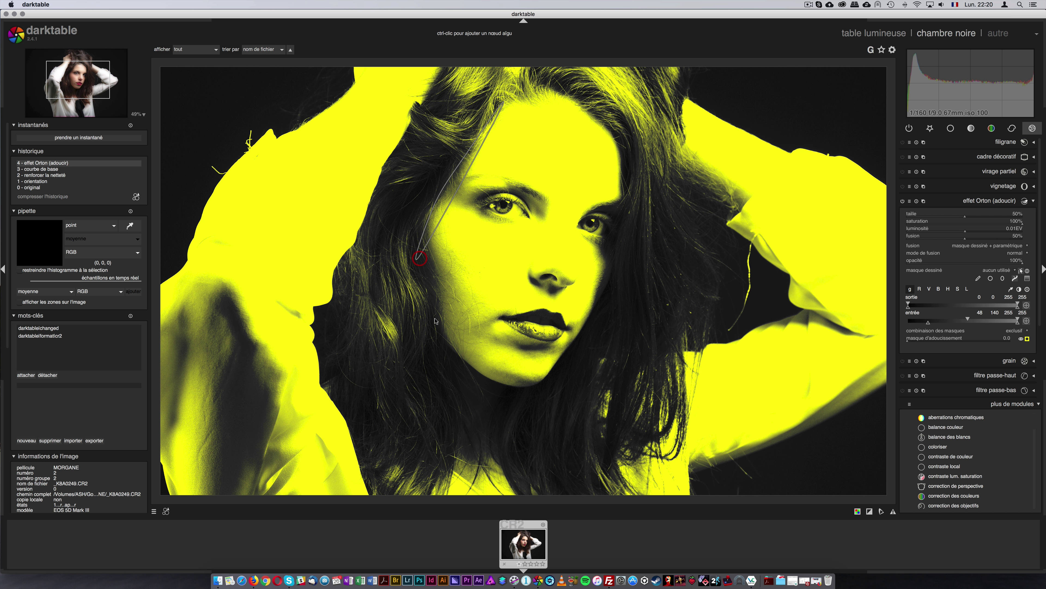
click(532, 383)
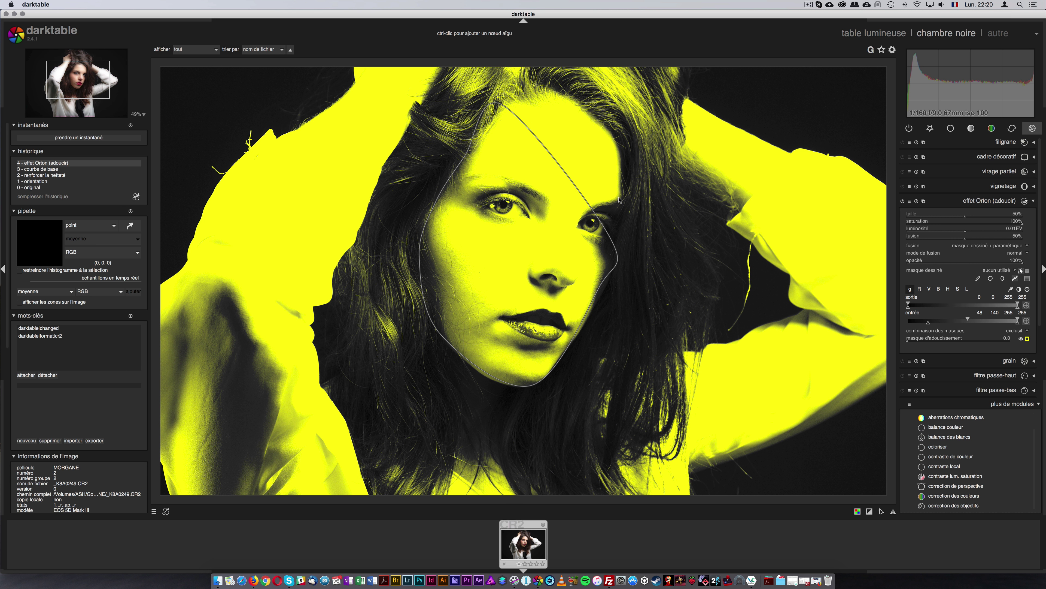
click(611, 137)
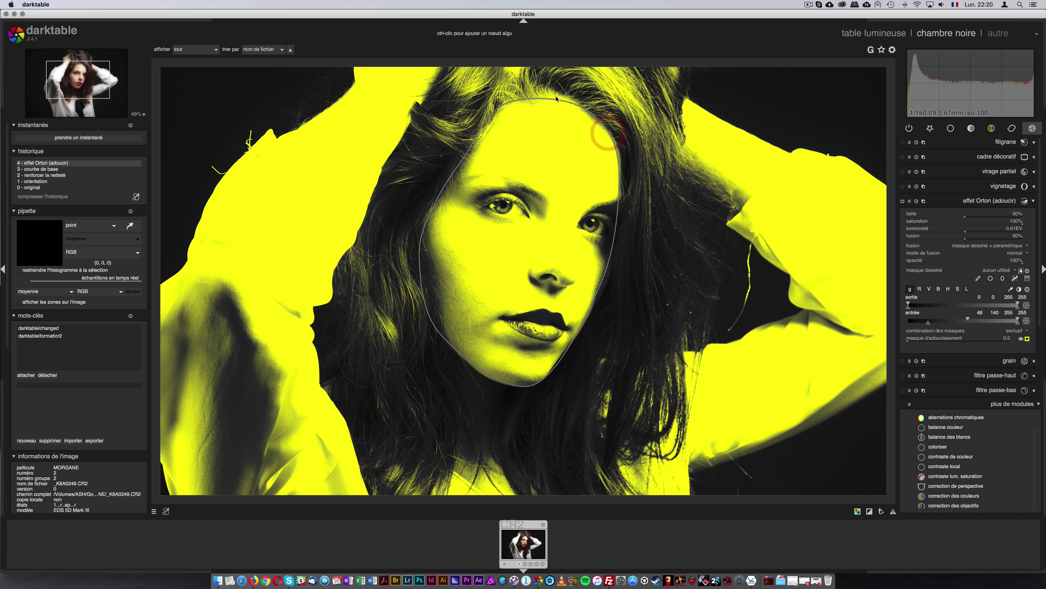
right_click(516, 147)
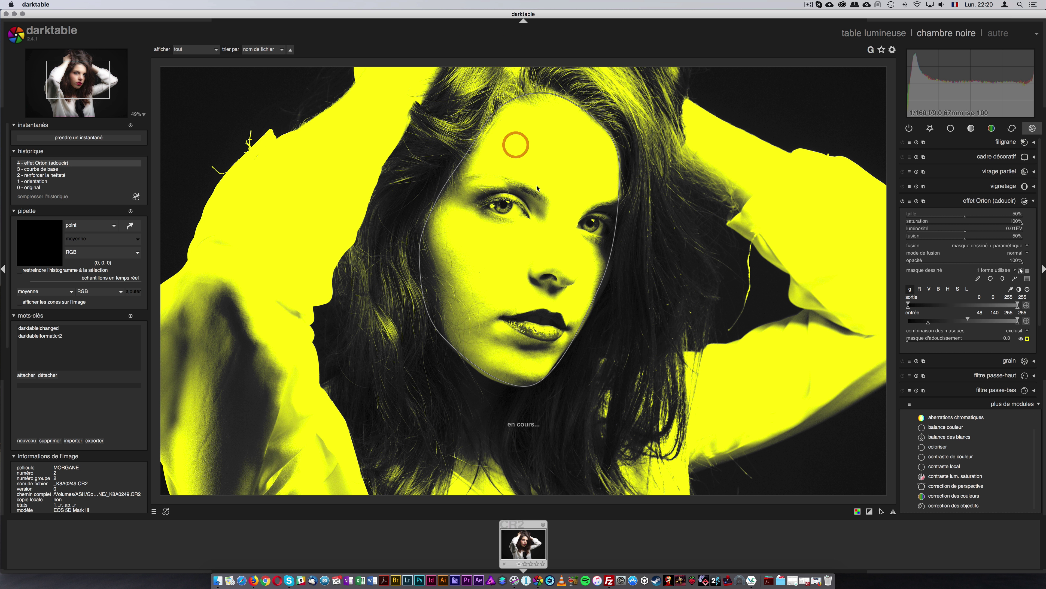
Adjust the face path's nodes along both cheeks and the temple, and widen its feathered border.
drag(420, 259, 427, 279)
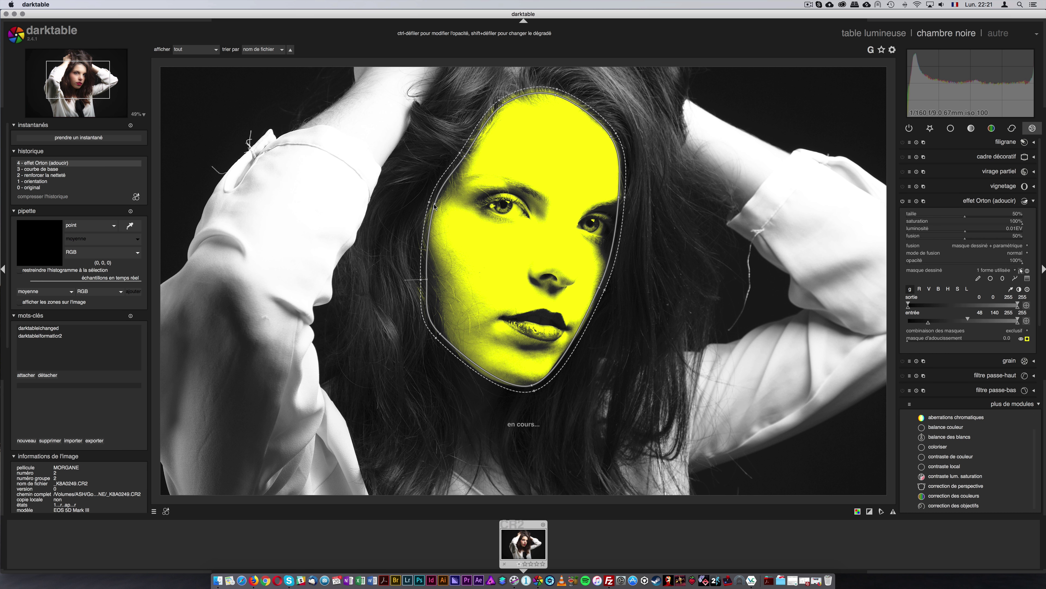
drag(430, 203, 423, 226)
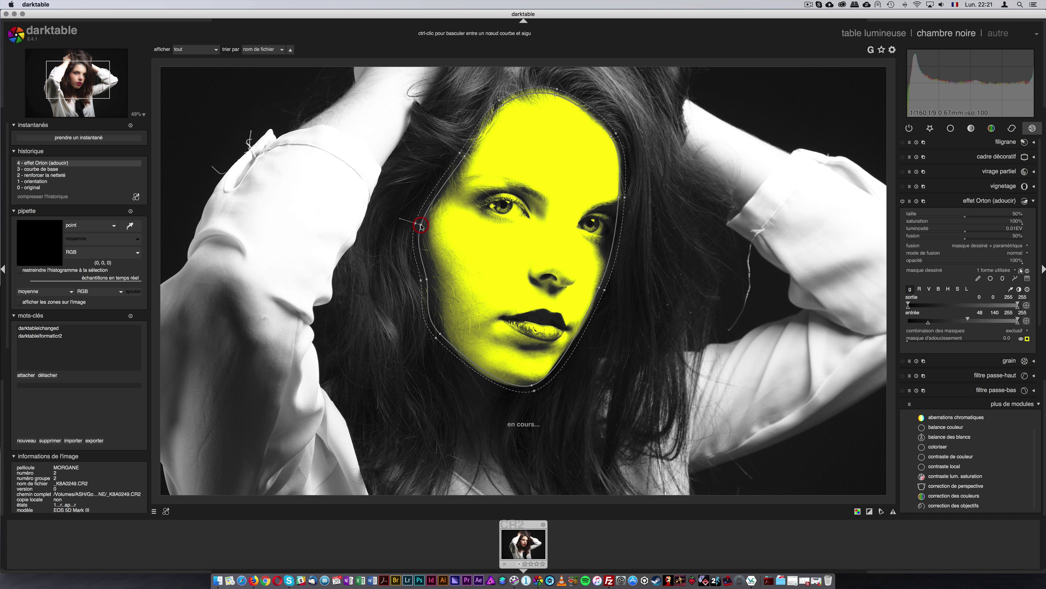
drag(599, 289, 602, 290)
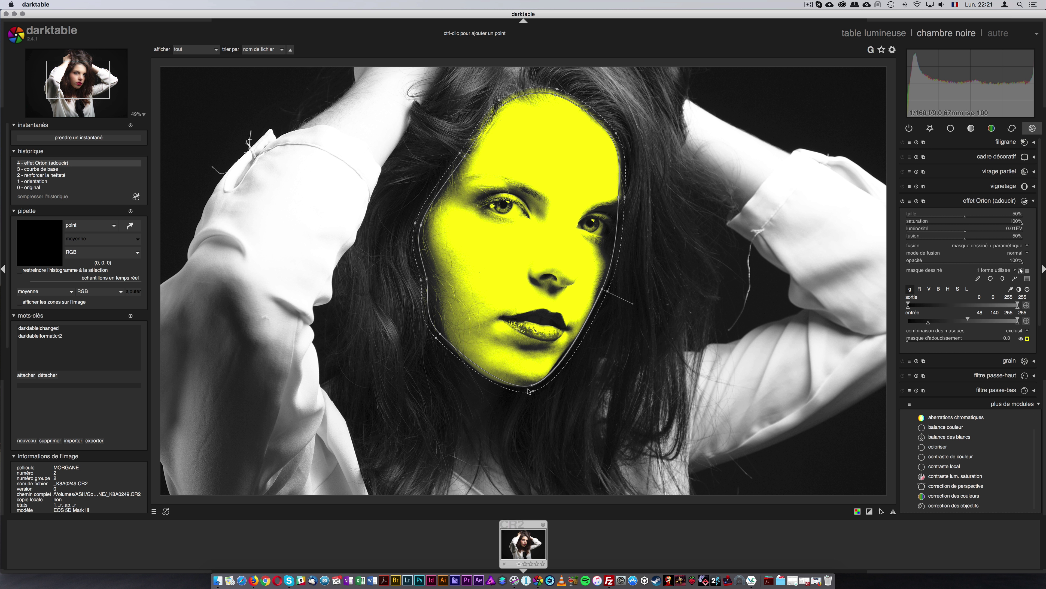
scroll(529, 393, down, 3)
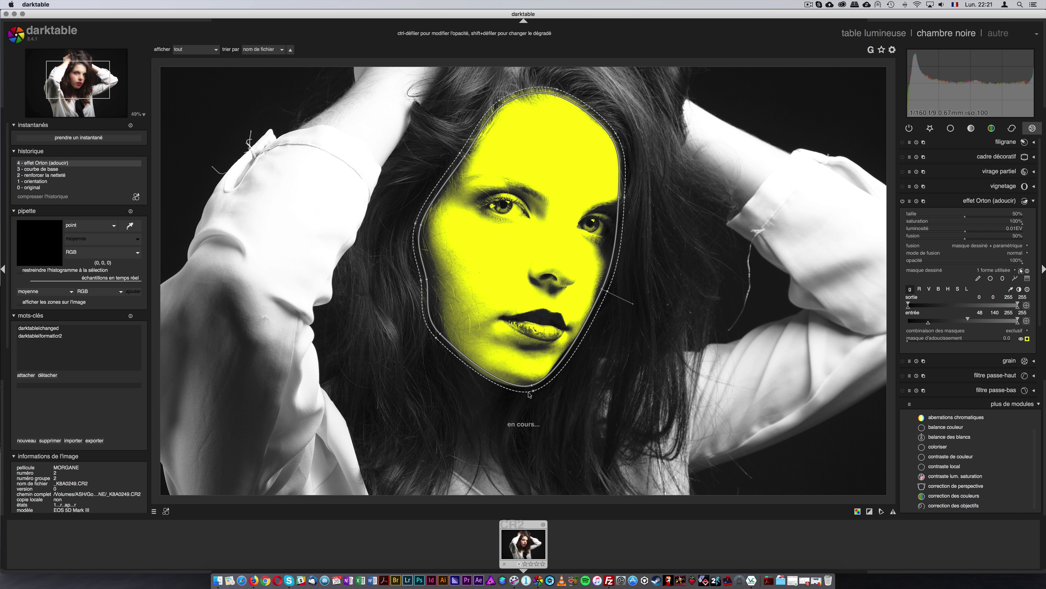
scroll(529, 395, down, 5)
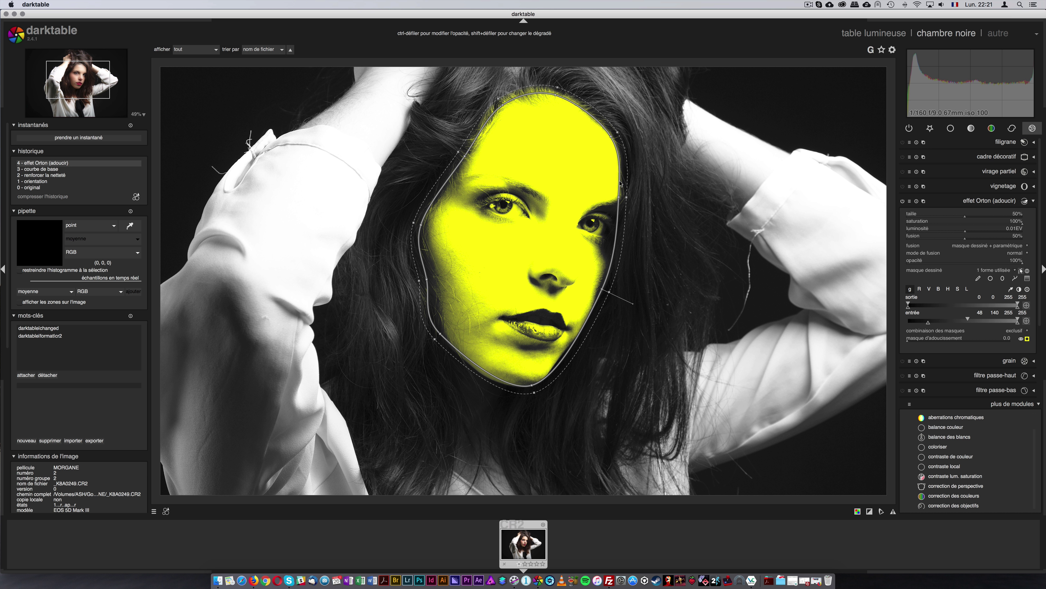
Refine the face path by moving its jaw and chin nodes to follow the face contour.
scroll(620, 198, up, 1)
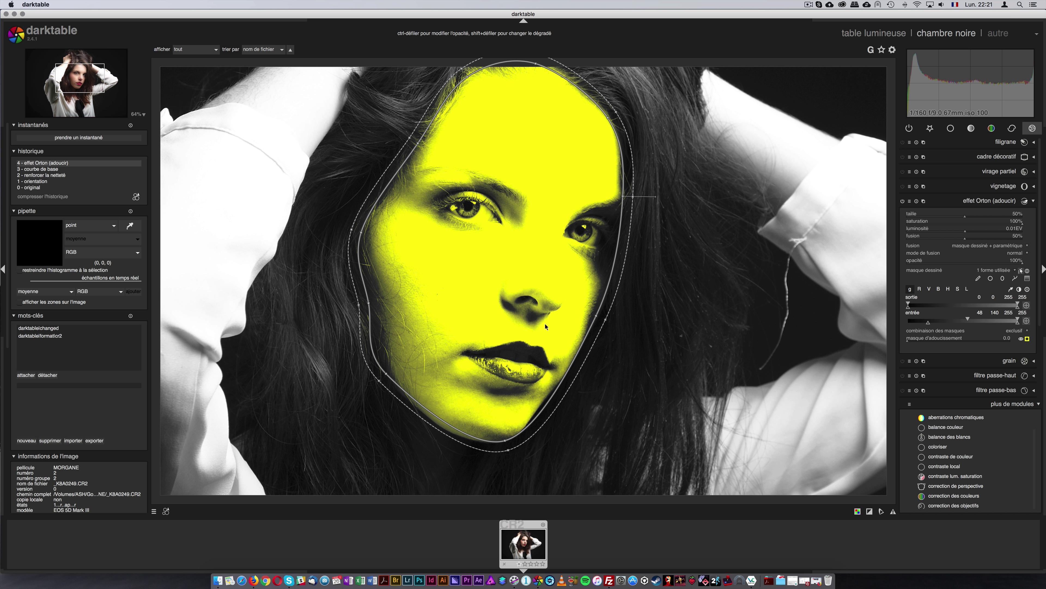
drag(389, 390, 410, 412)
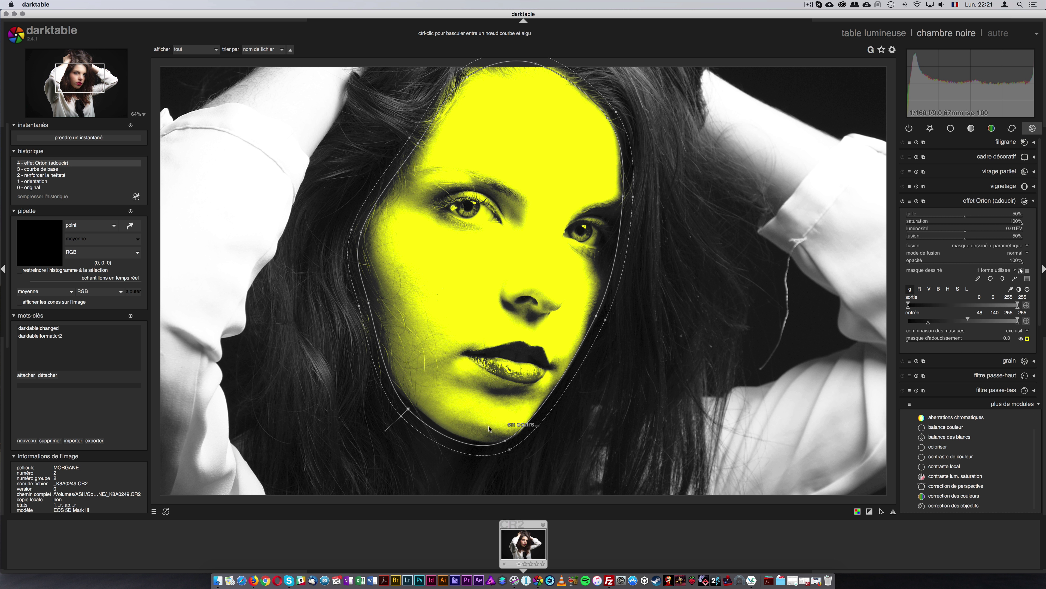
drag(505, 441, 519, 444)
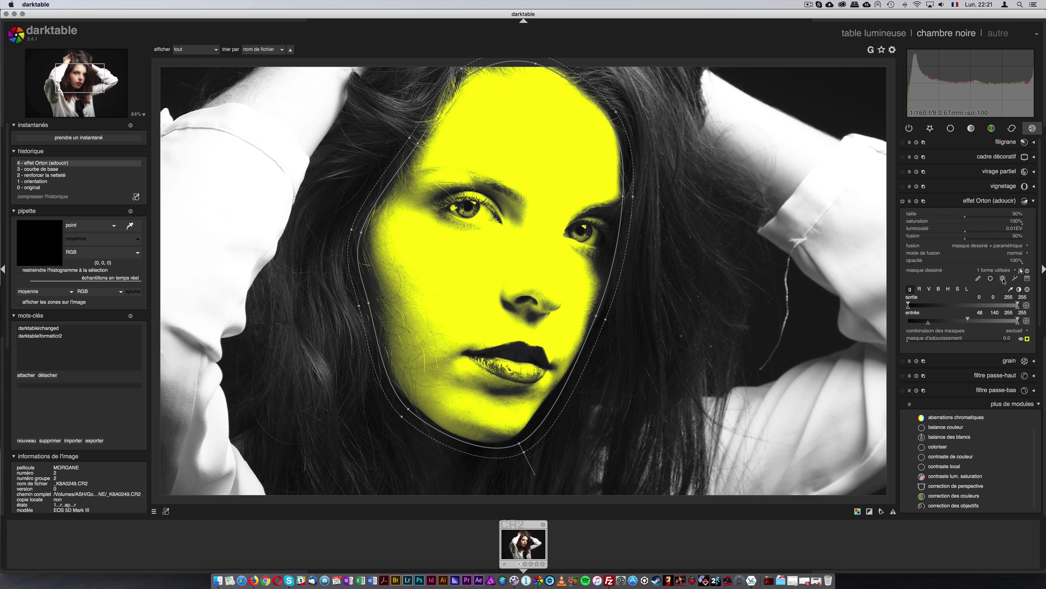
Draw a second closed path mask around the eye on the left side of the photo.
click(1015, 278)
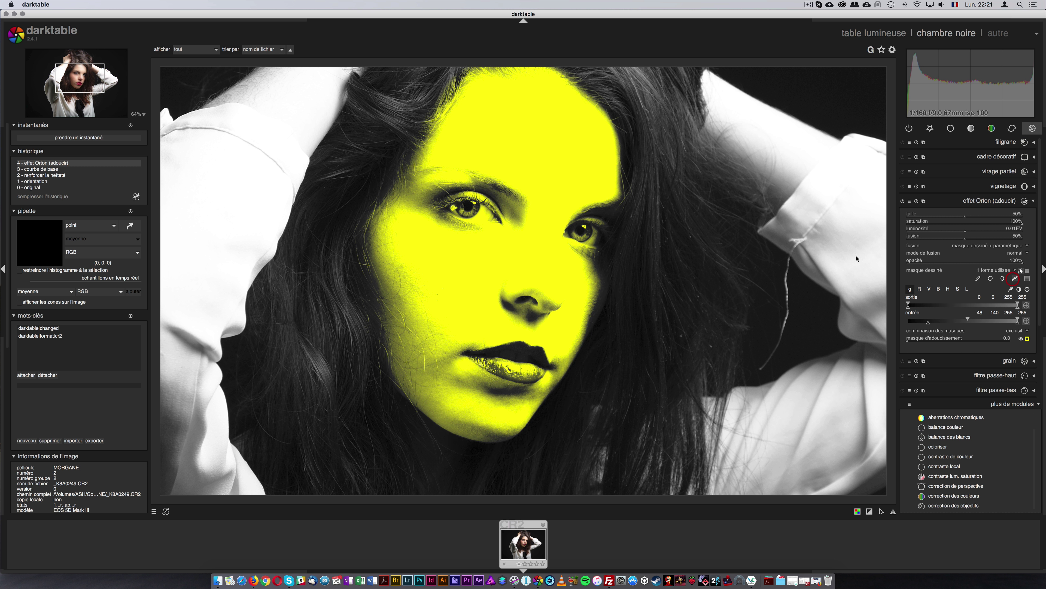
click(504, 220)
click(432, 203)
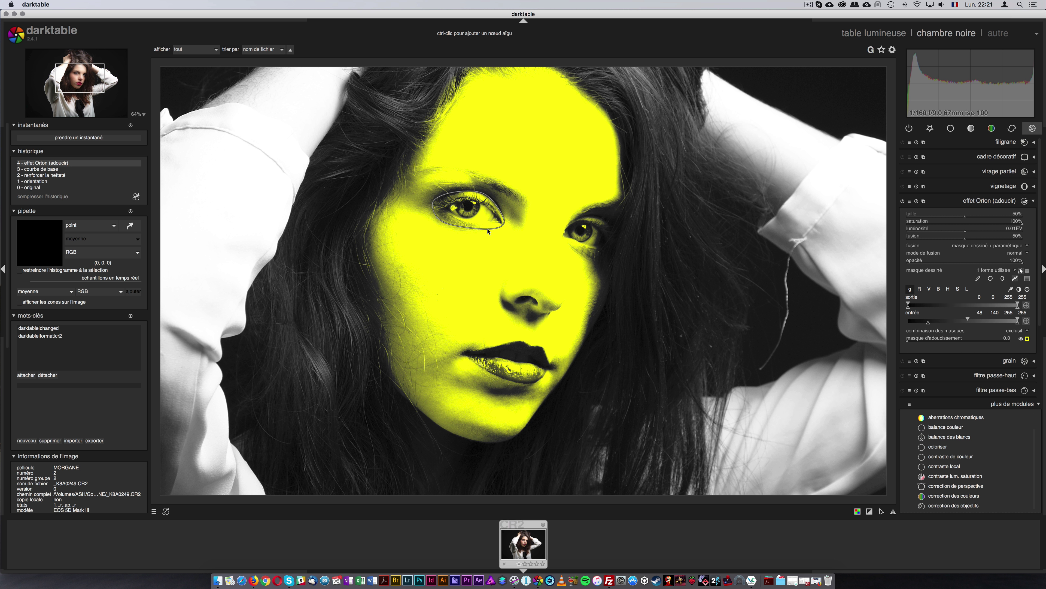
right_click(487, 229)
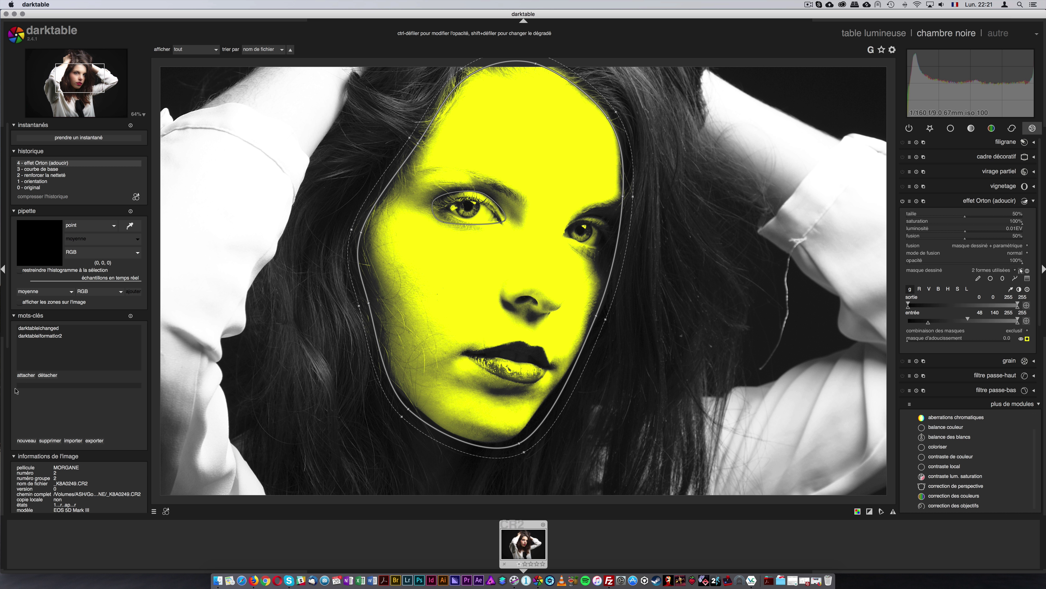
In the mask manager's Orton effect group, set the mode of eye path chemin #9 to difference.
scroll(9, 392, down, 10)
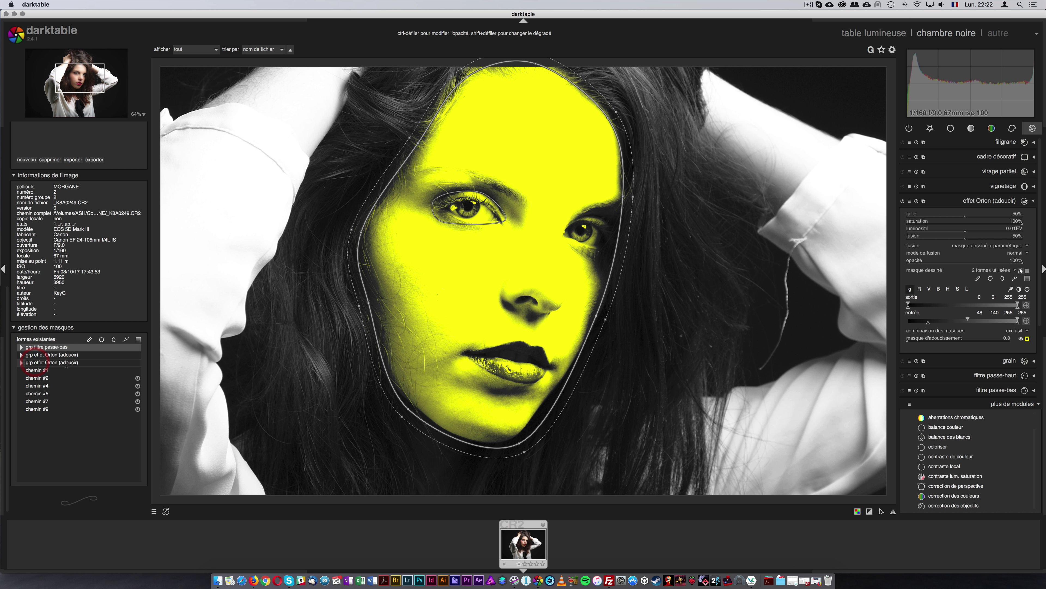
click(21, 362)
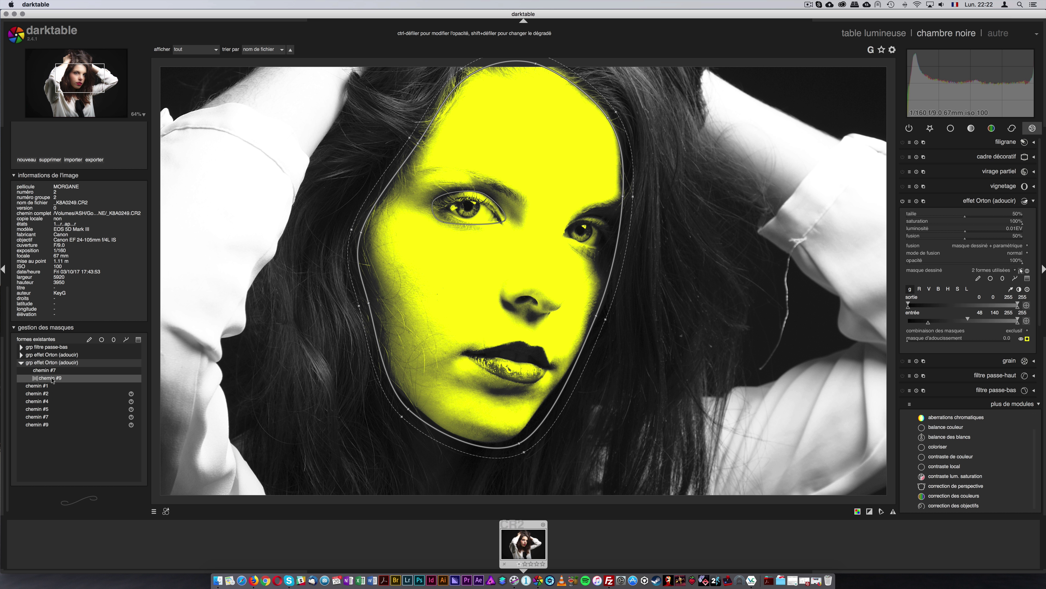
click(29, 371)
click(51, 378)
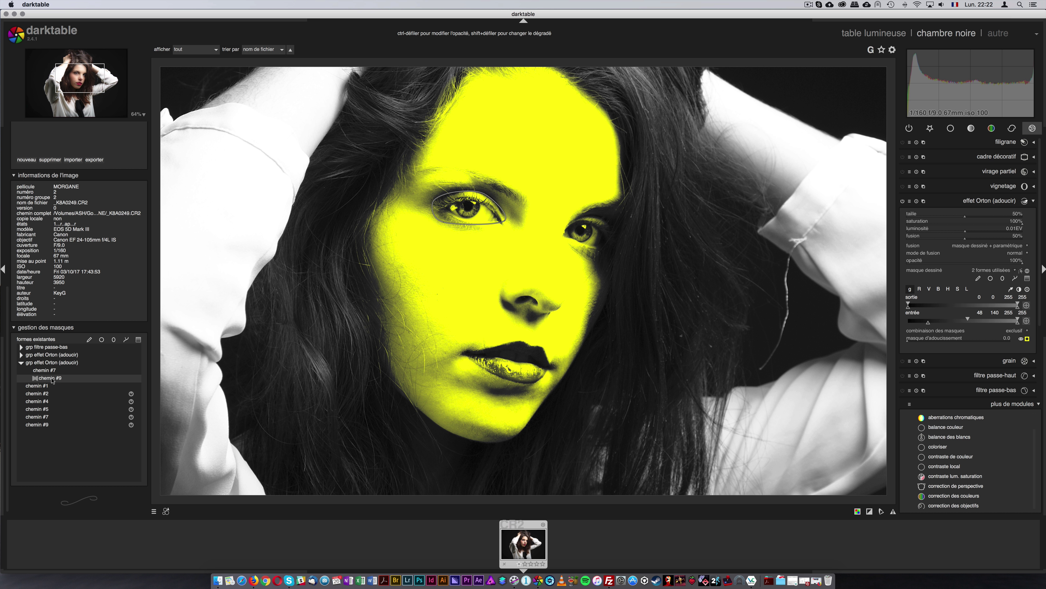
right_click(51, 380)
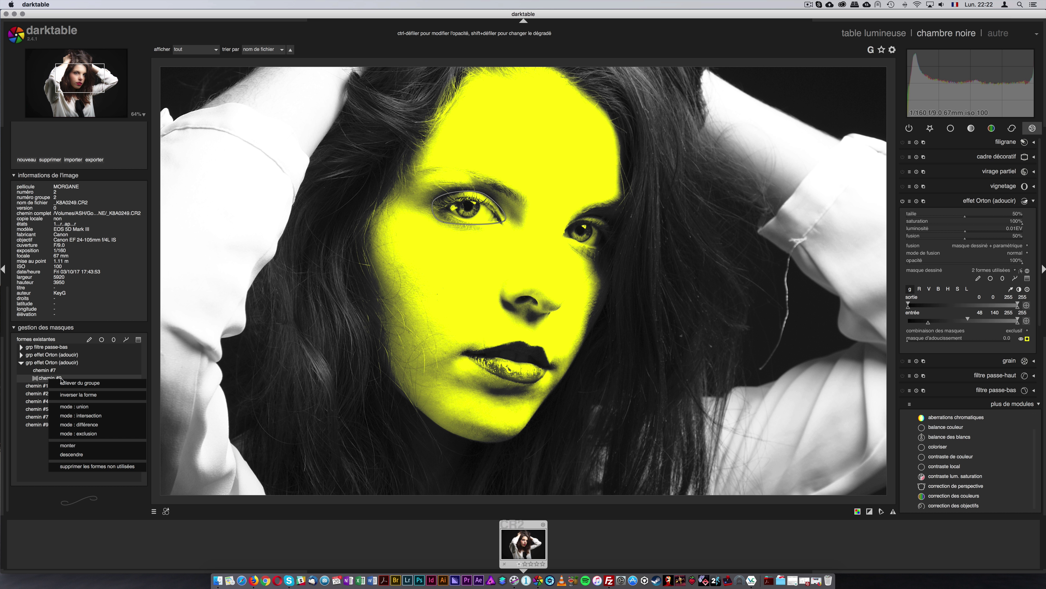
click(90, 426)
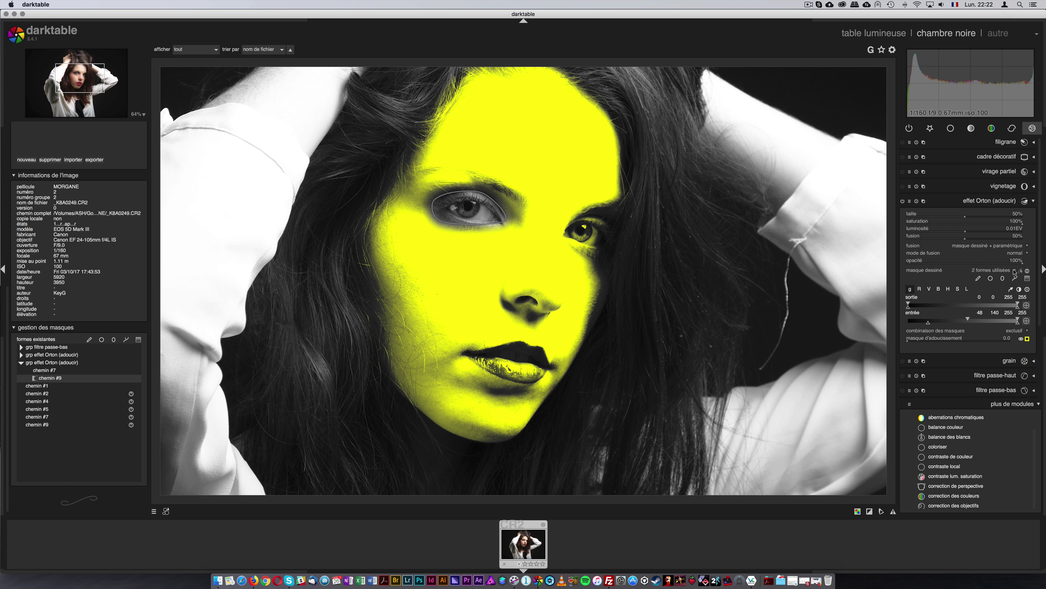
Draw a closed path mask around the eye on the right side of the photo for the Orton effect.
click(601, 217)
click(563, 230)
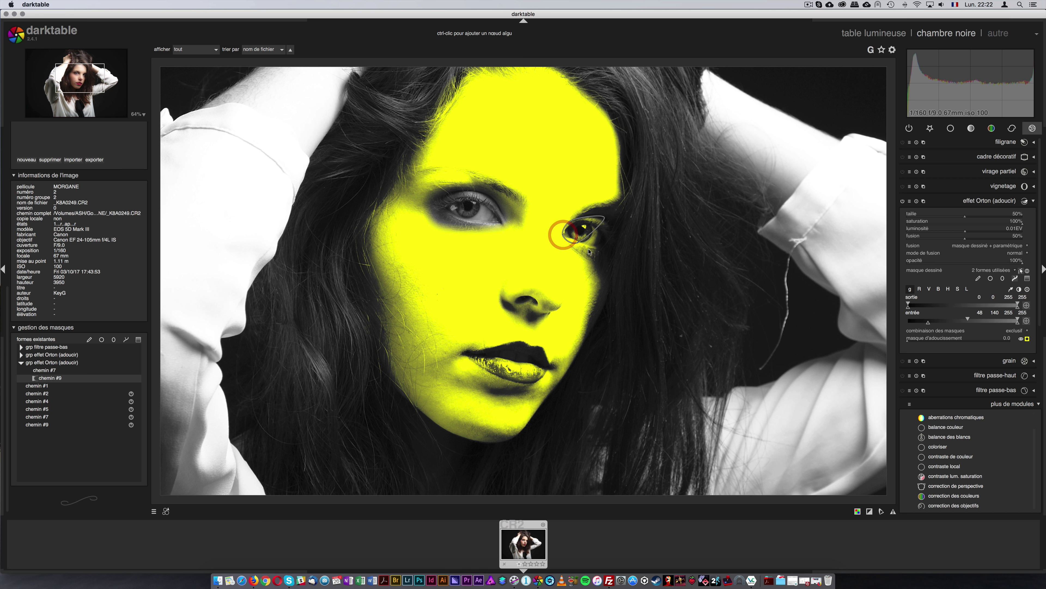
right_click(595, 253)
drag(594, 253, 614, 249)
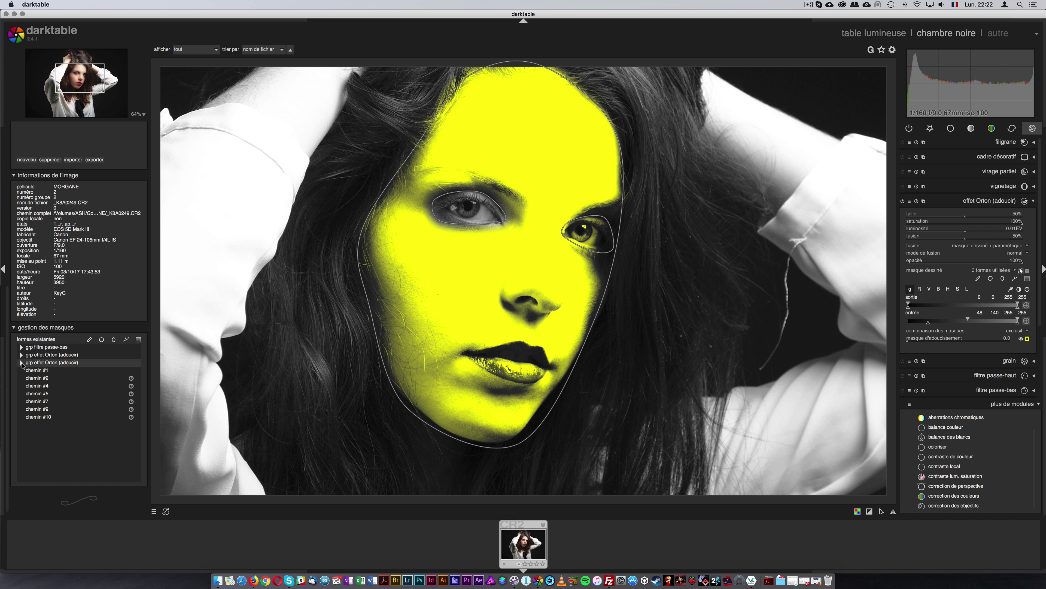
Set the second eye path, chemin #10, to difference mode in the Orton effect's mask group.
click(21, 363)
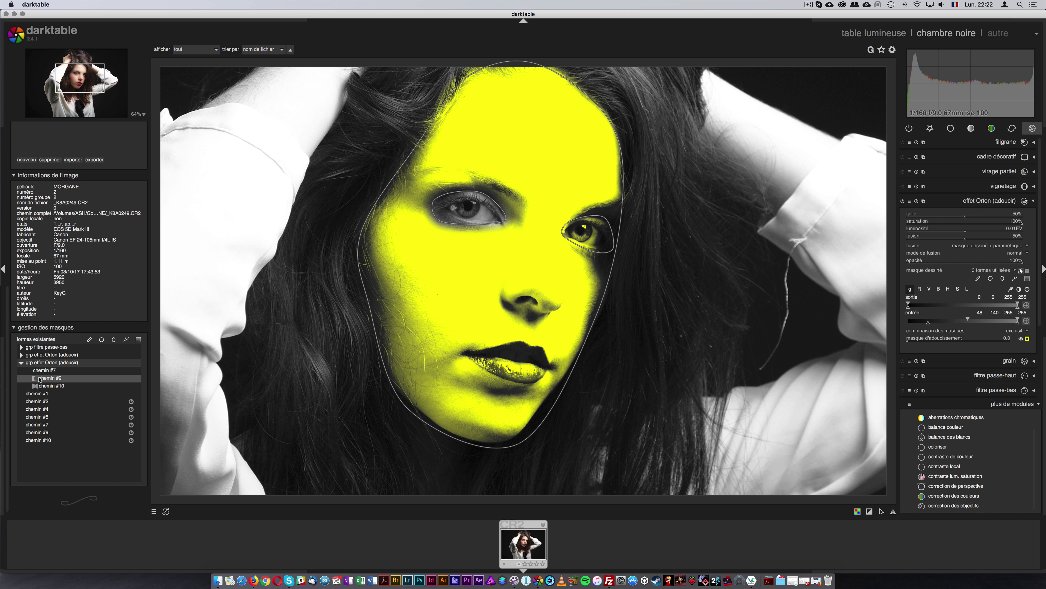
click(60, 387)
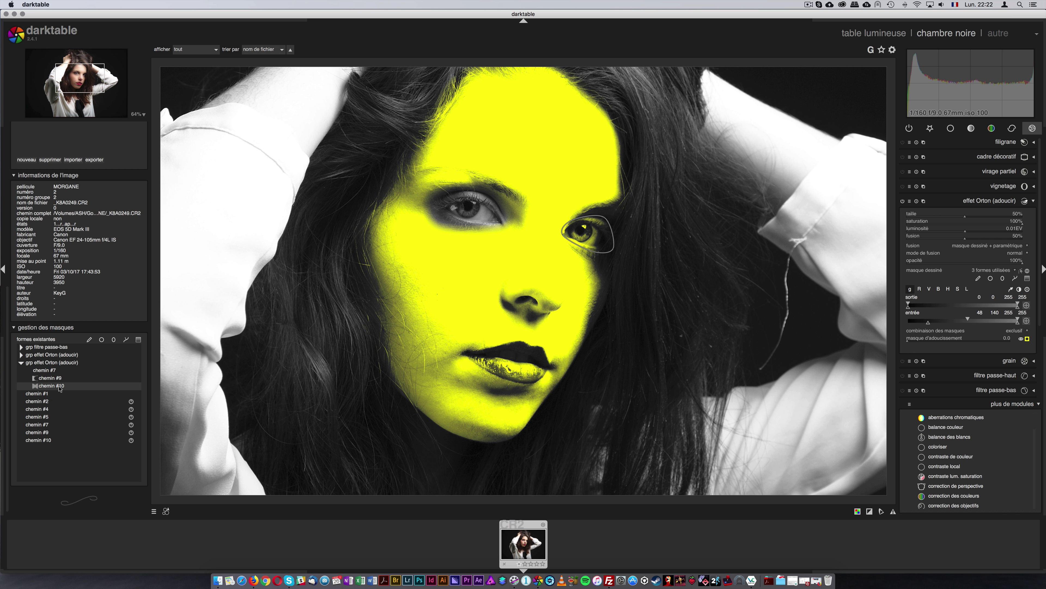
click(53, 385)
right_click(56, 386)
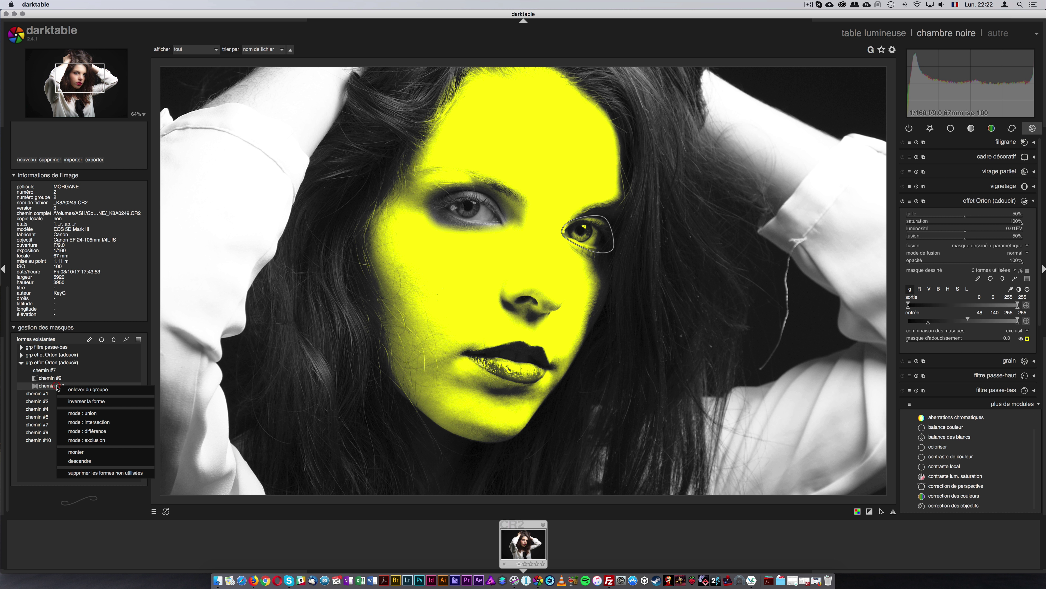
click(111, 431)
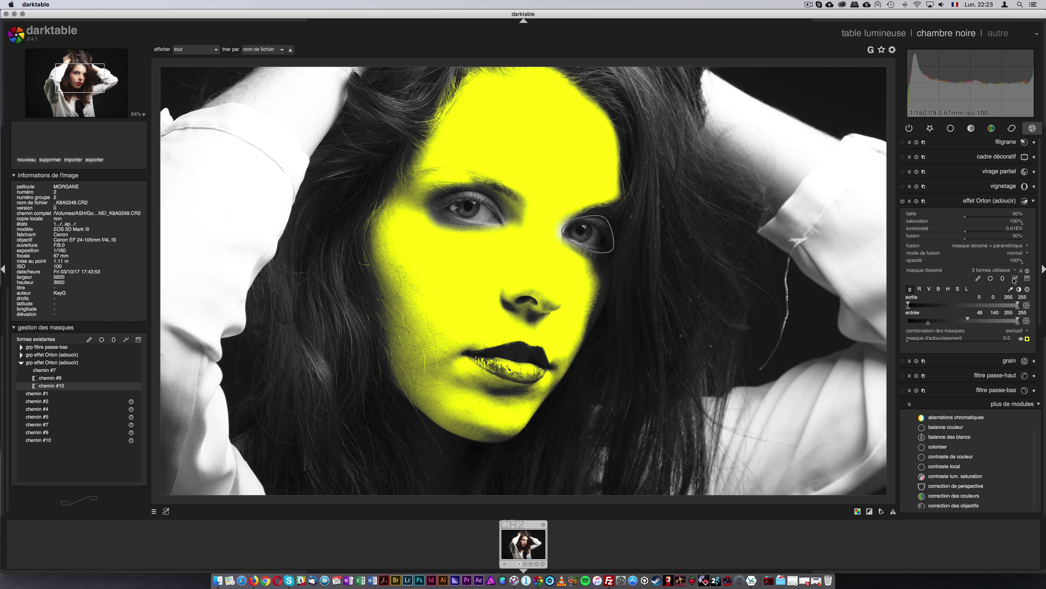
Draw a closed path mask around the lips for the Orton effect.
click(462, 353)
click(496, 346)
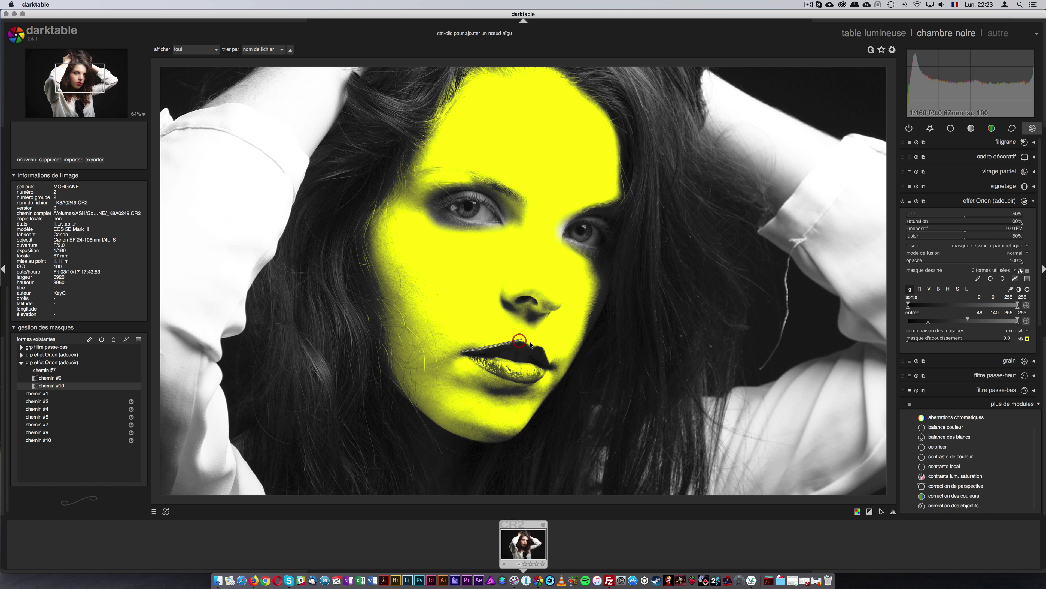
click(546, 345)
click(548, 366)
right_click(464, 358)
Set the lips path, chemin #11, to difference mode in the Orton effect's mask group.
click(21, 363)
click(52, 394)
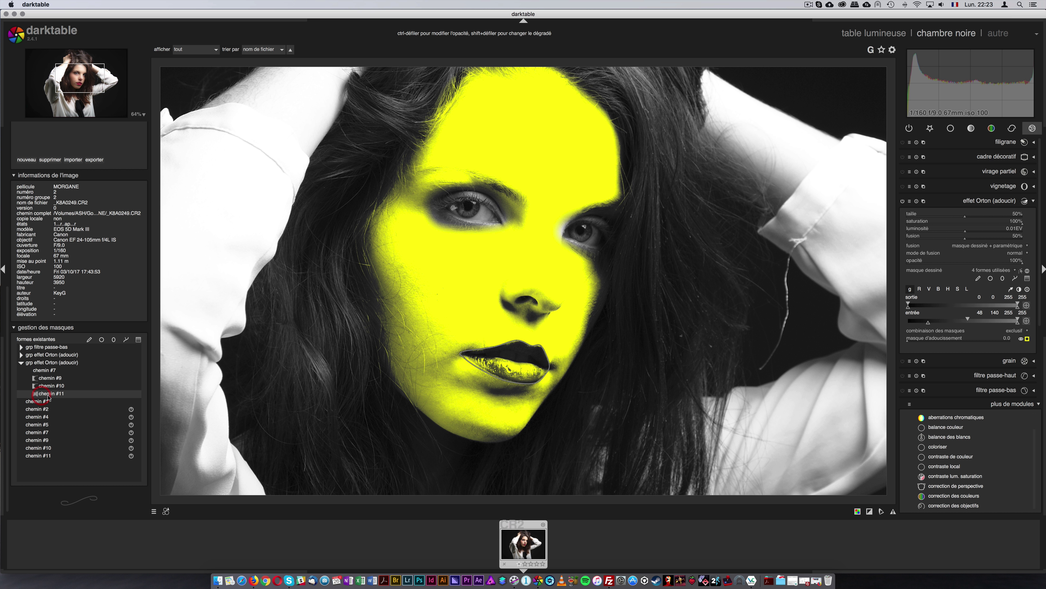
right_click(51, 395)
click(97, 439)
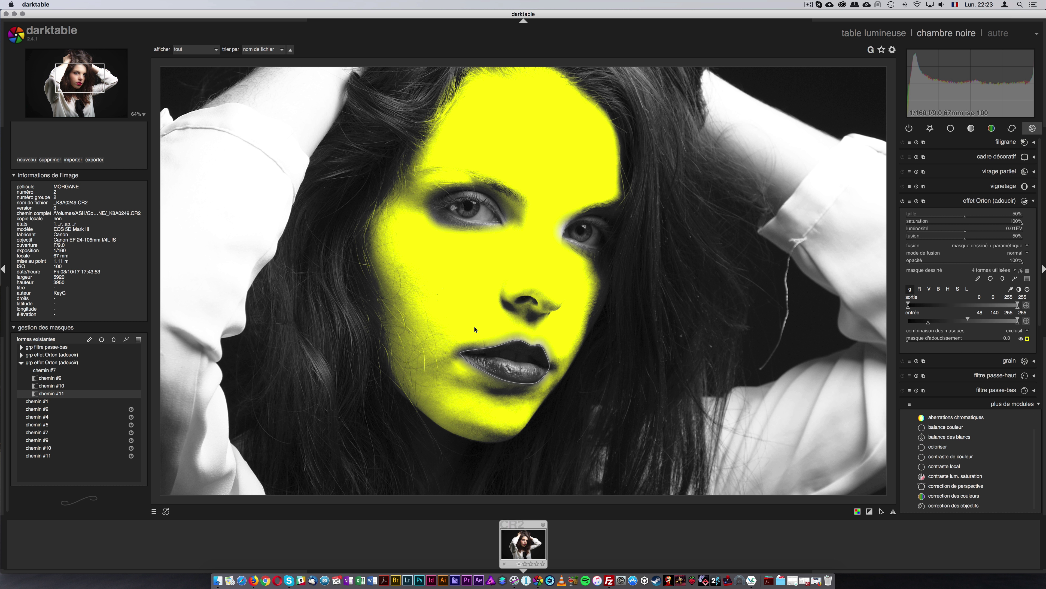
Hide the yellow mask overlay and compare the face with the Orton effect off and on, then collapse the module.
scroll(701, 258, down, 2)
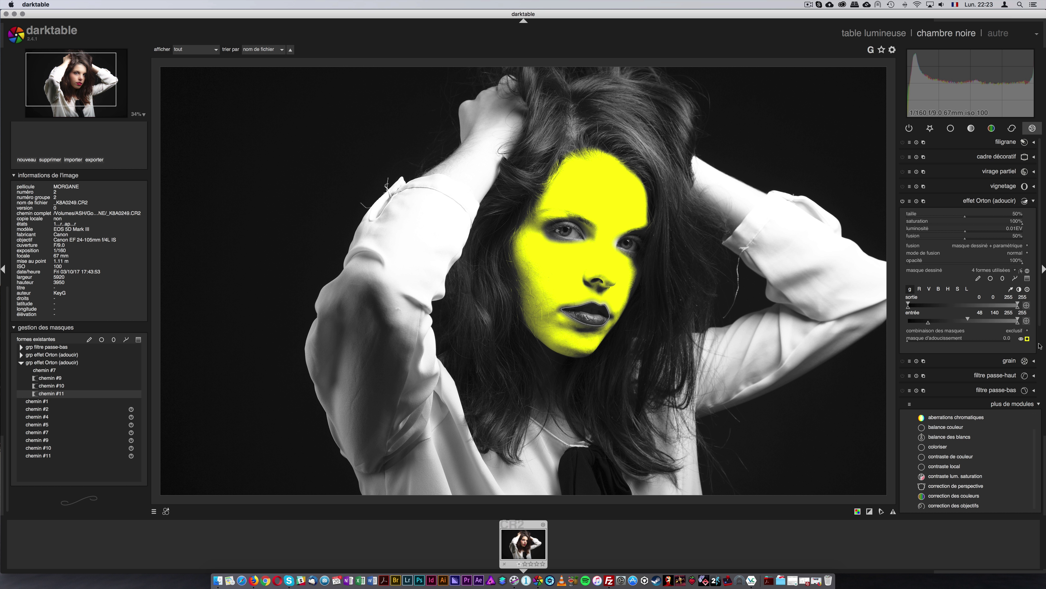
click(1027, 339)
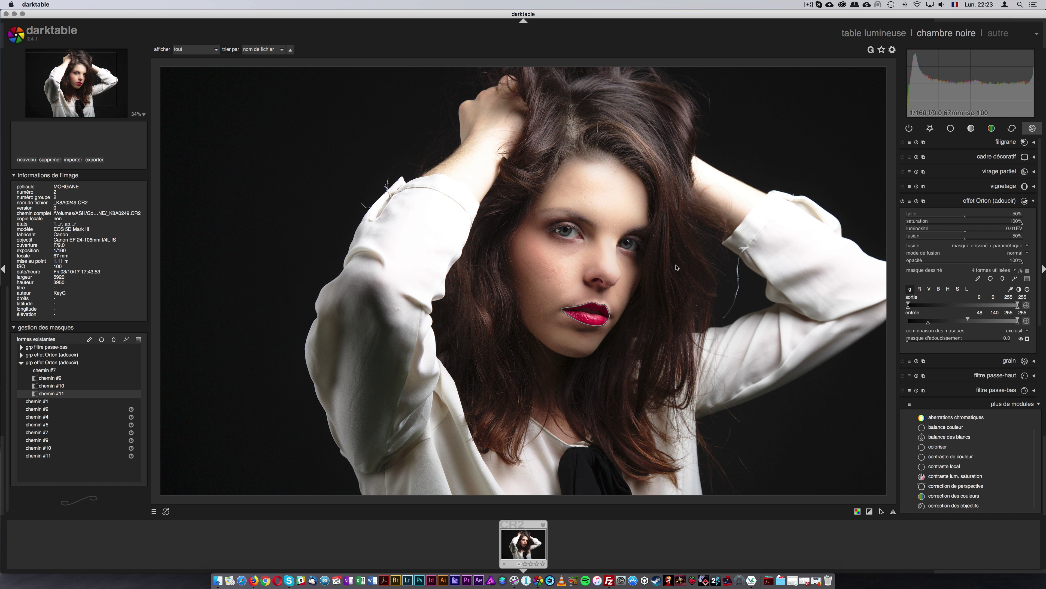
scroll(676, 268, up, 5)
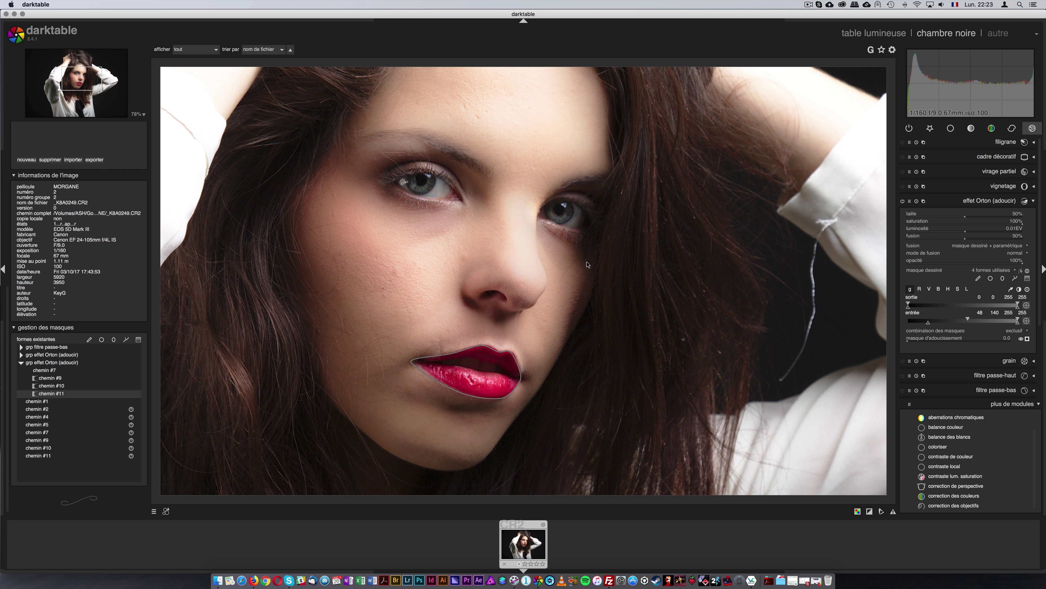
click(902, 203)
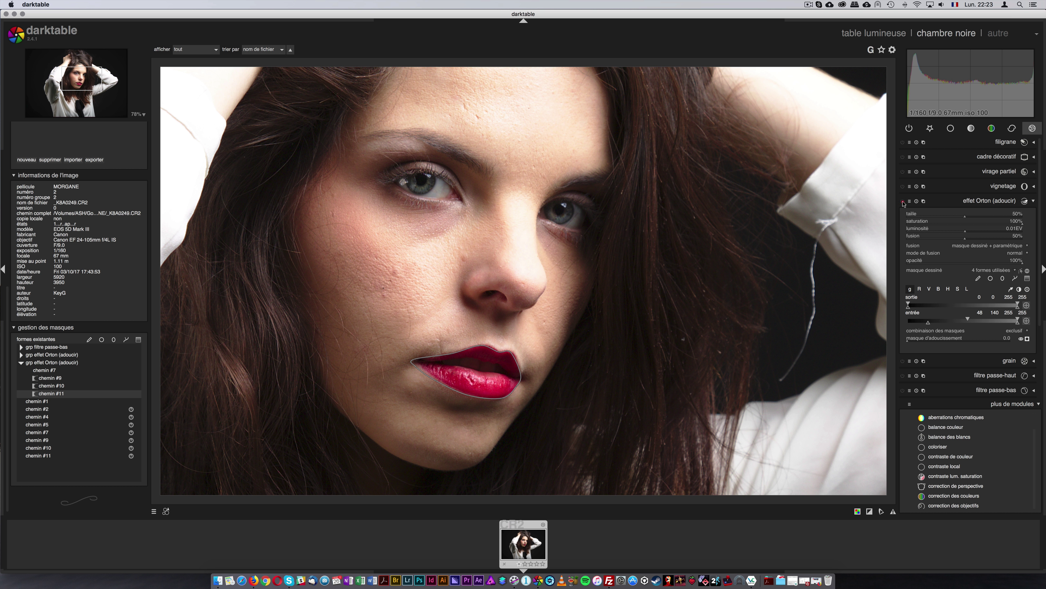
click(902, 202)
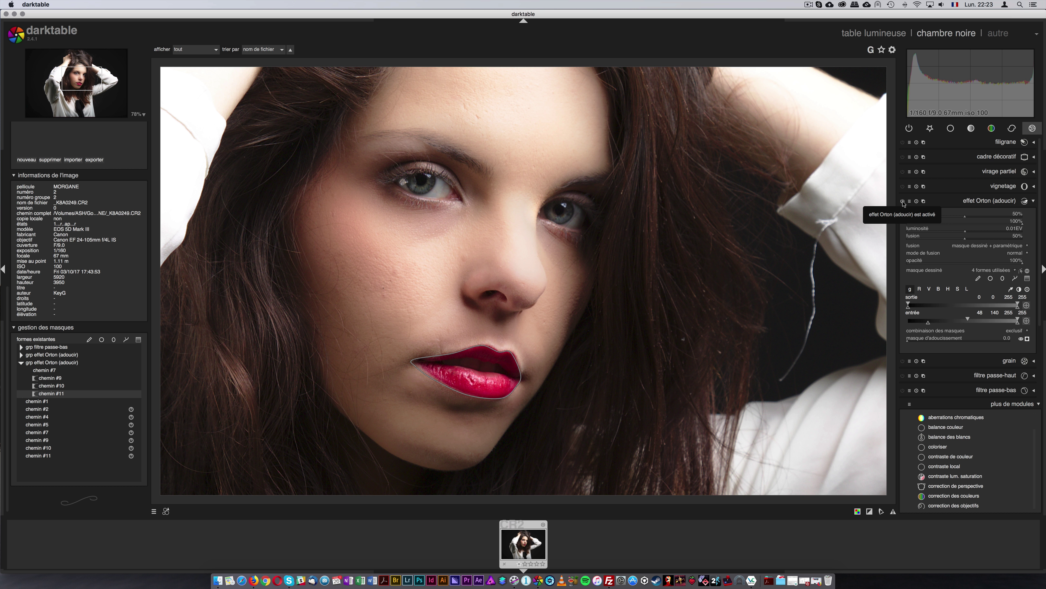
click(1034, 201)
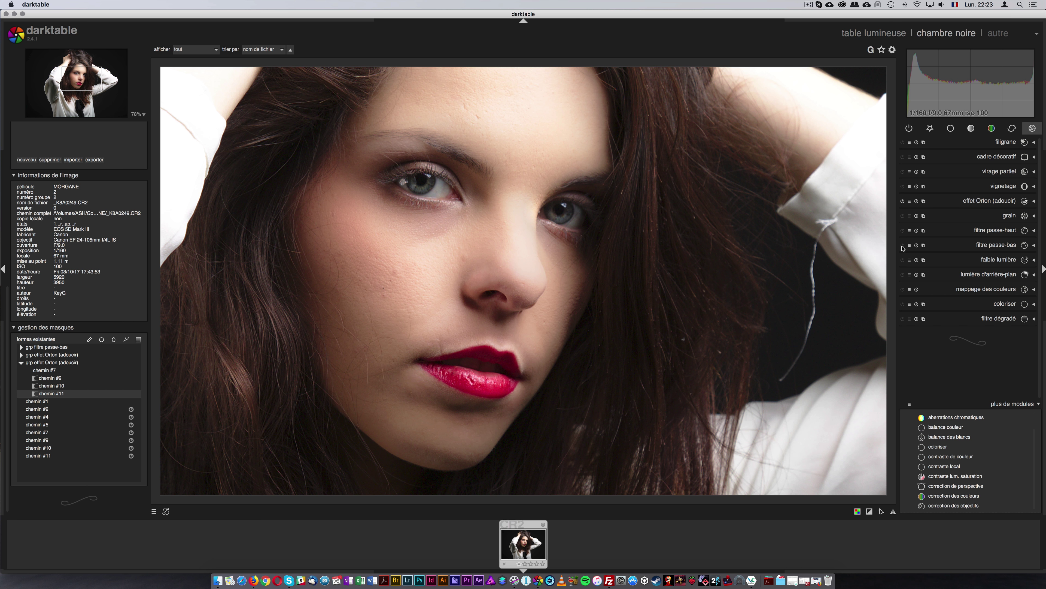
Enable both the low-pass filter (filtre passe-bas) and the high-pass filter (filtre passe-haut) on the portrait.
click(902, 246)
click(902, 232)
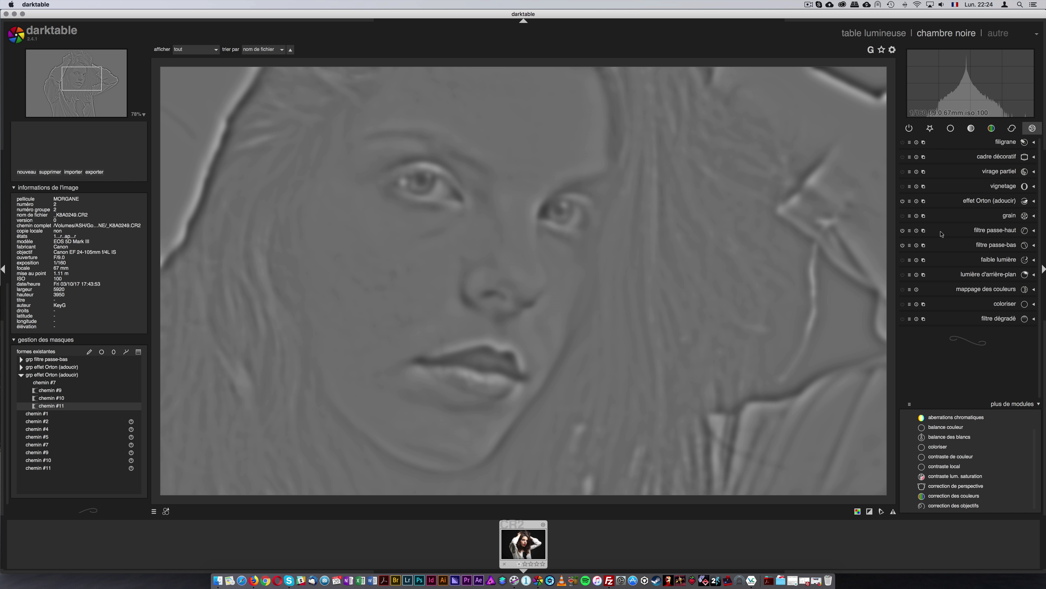
click(902, 230)
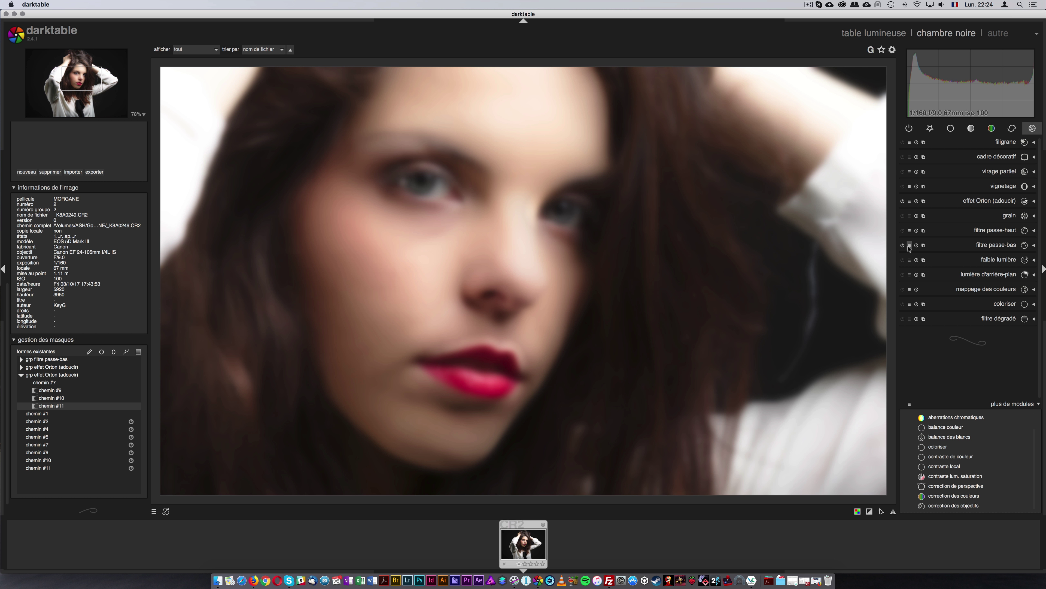
click(985, 247)
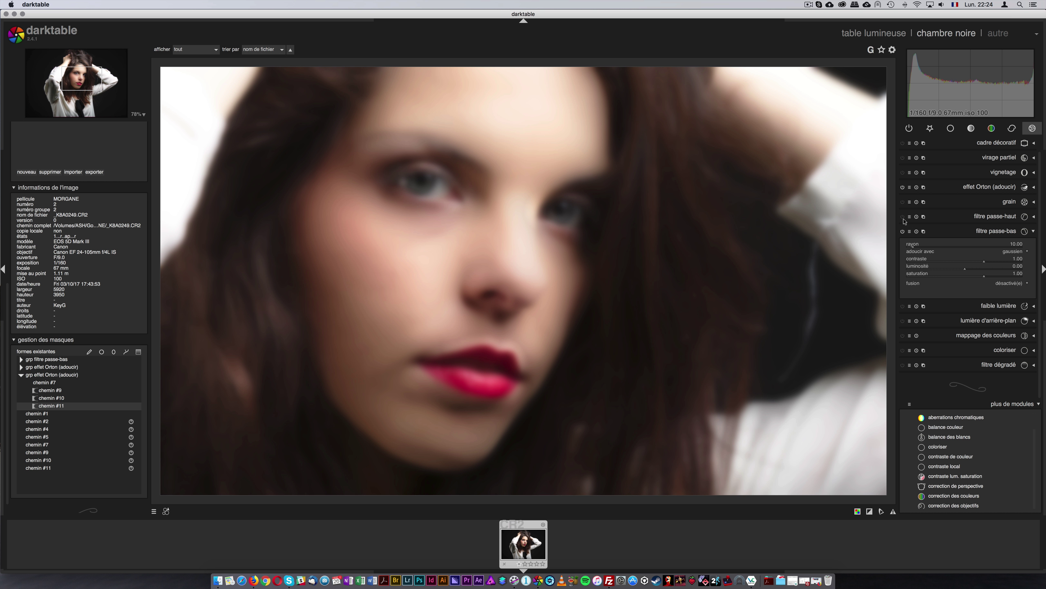
click(902, 217)
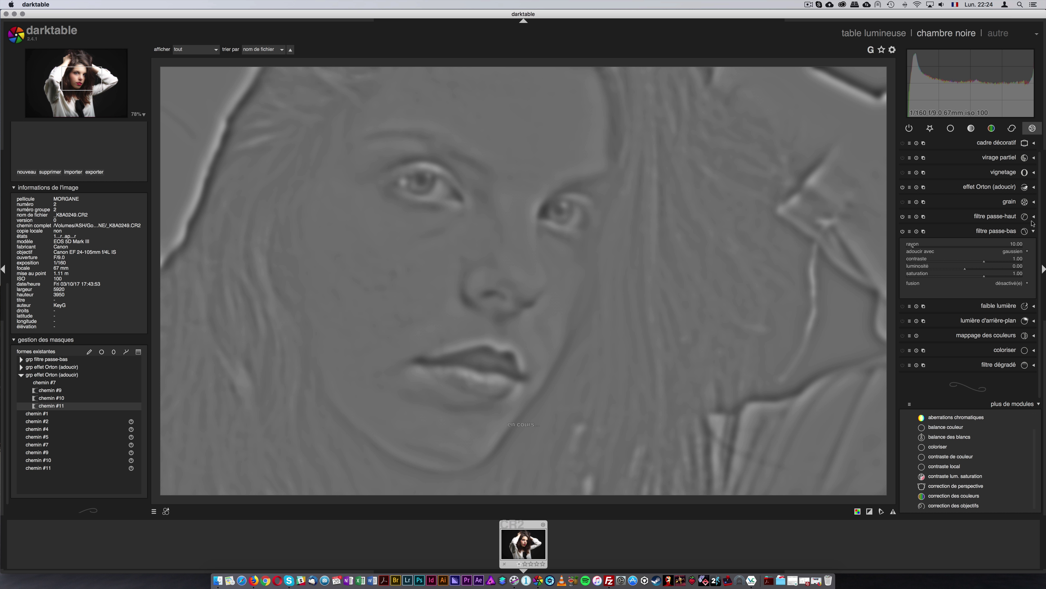
Set the high-pass filter's blending to a drawn mask (masque dessiné) with linear light (lumière linéaire) as blend mode.
click(1033, 218)
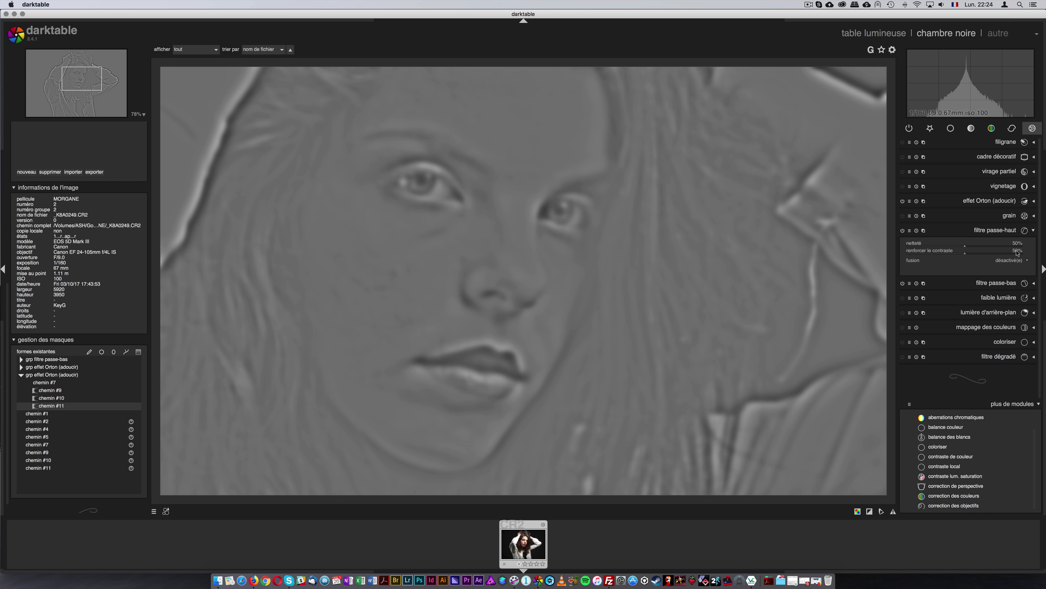
click(1010, 260)
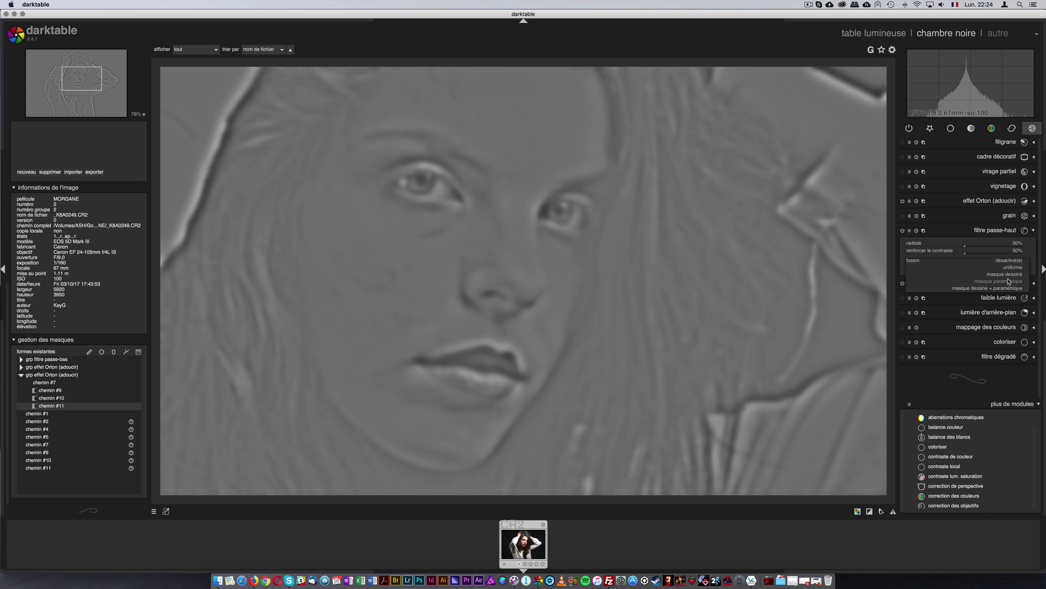
click(1011, 274)
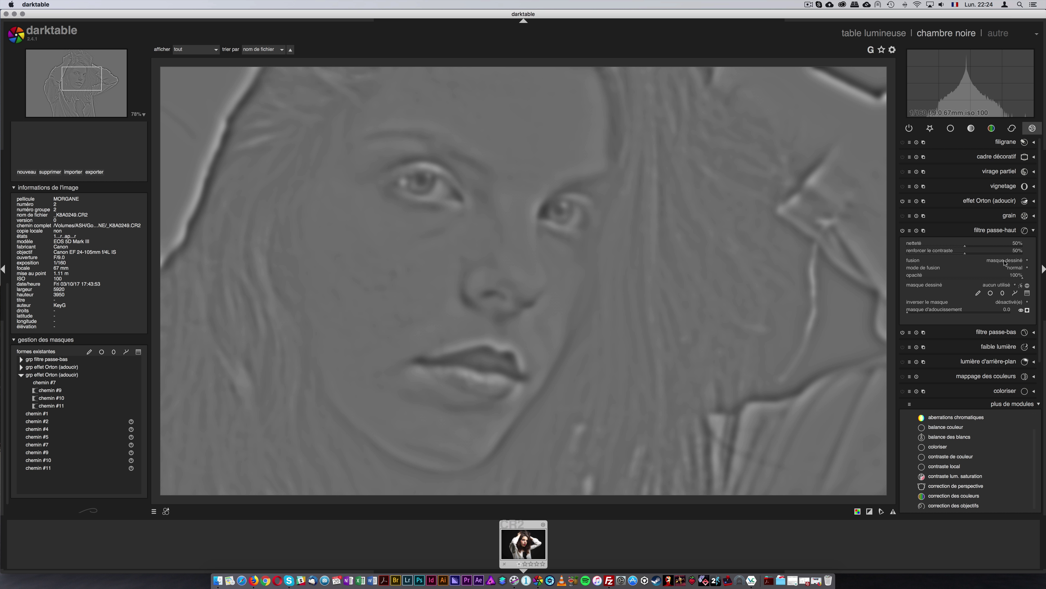
click(1014, 268)
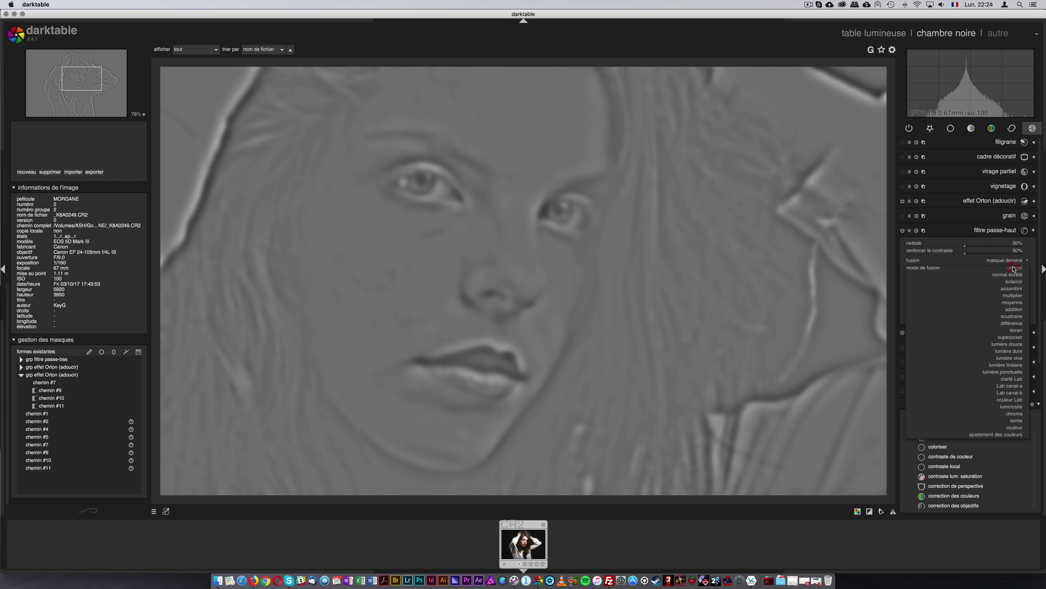
click(1015, 365)
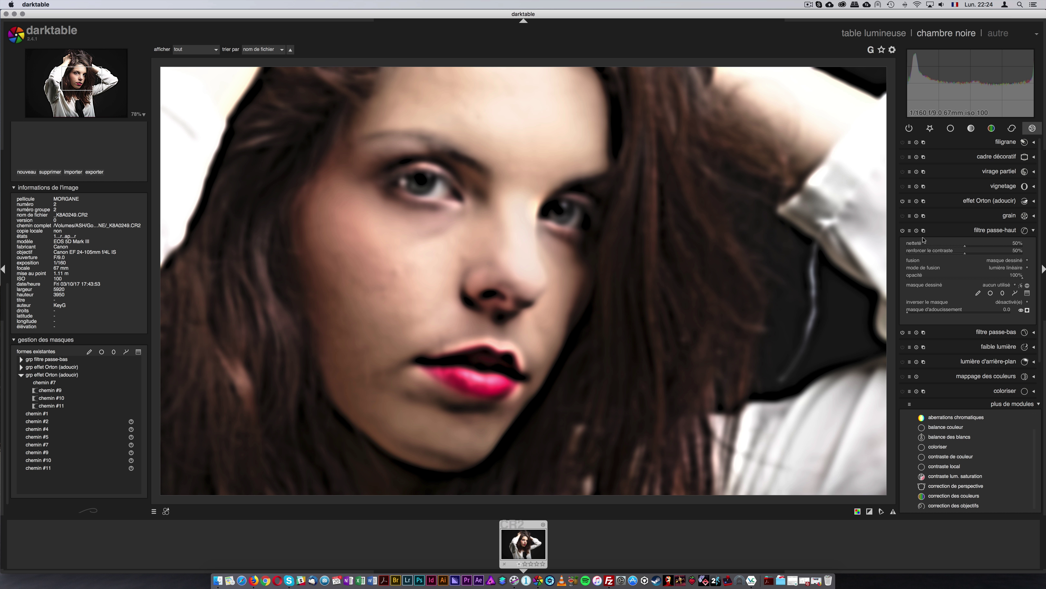
Reduce the low-pass filter's radius (rayon) to 0.81.
click(1036, 334)
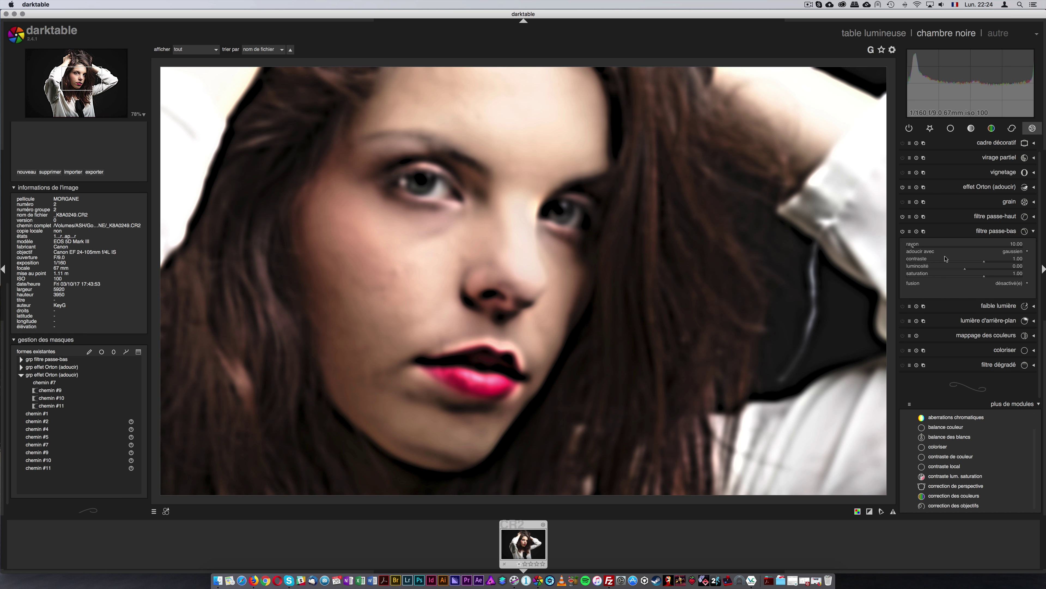
drag(920, 246, 907, 247)
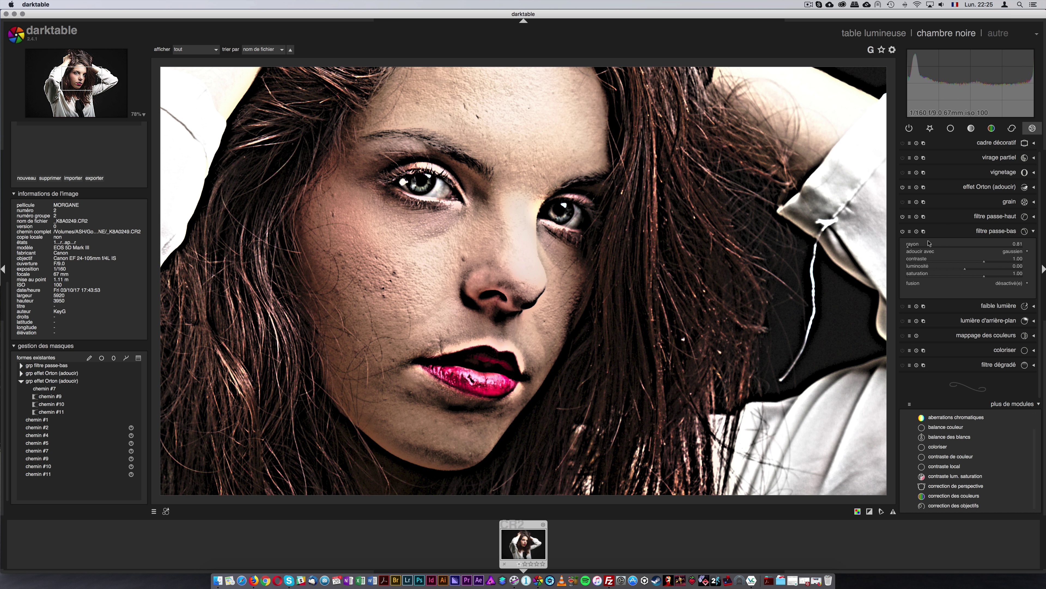
Lower the high-pass filter's contrast boost (renforcer le contraste) to 2%.
click(1034, 216)
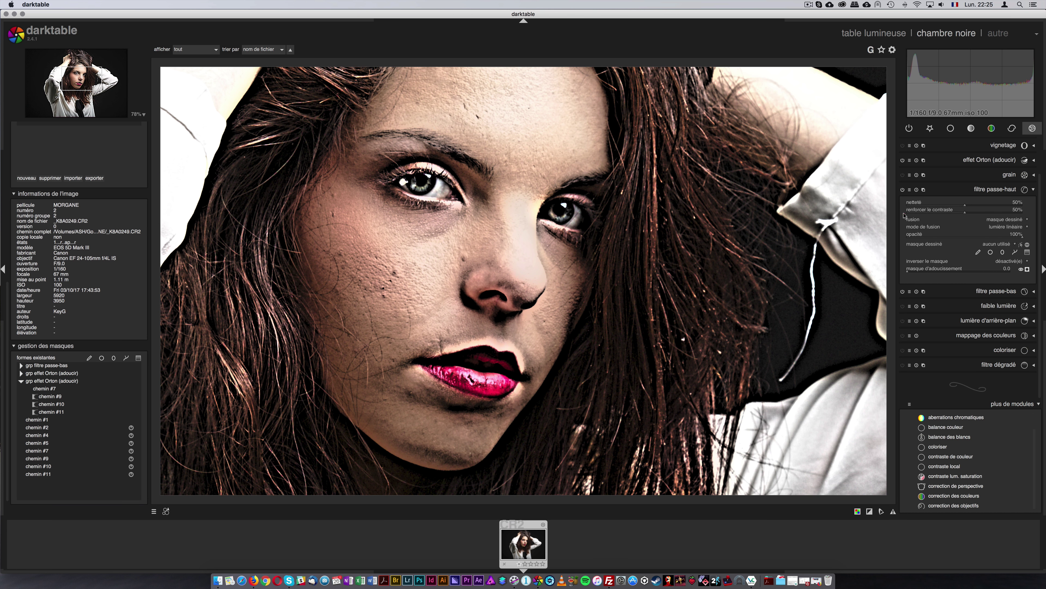
click(914, 213)
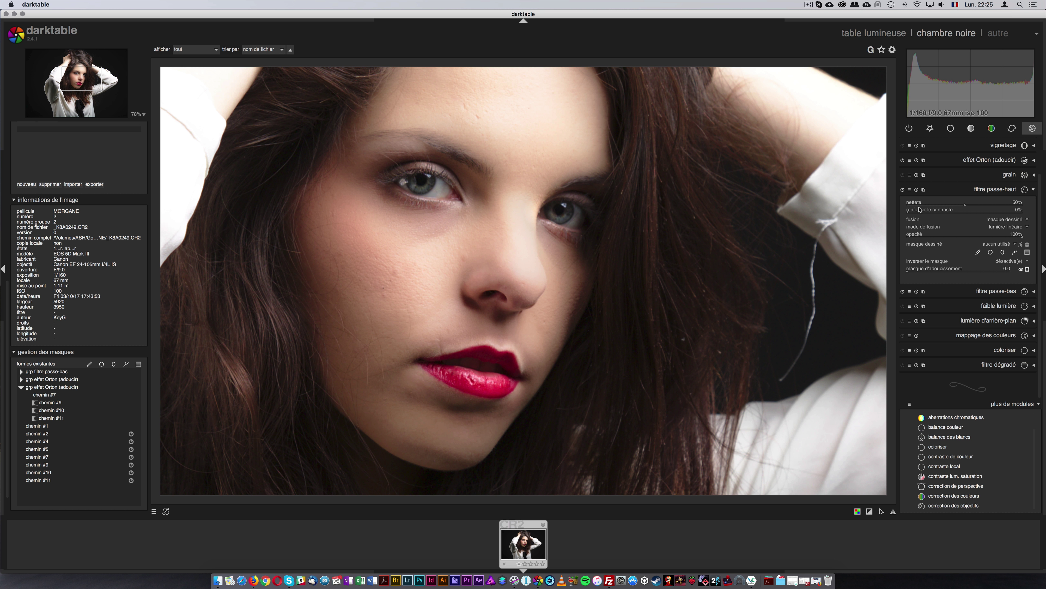
click(909, 214)
drag(908, 214, 912, 215)
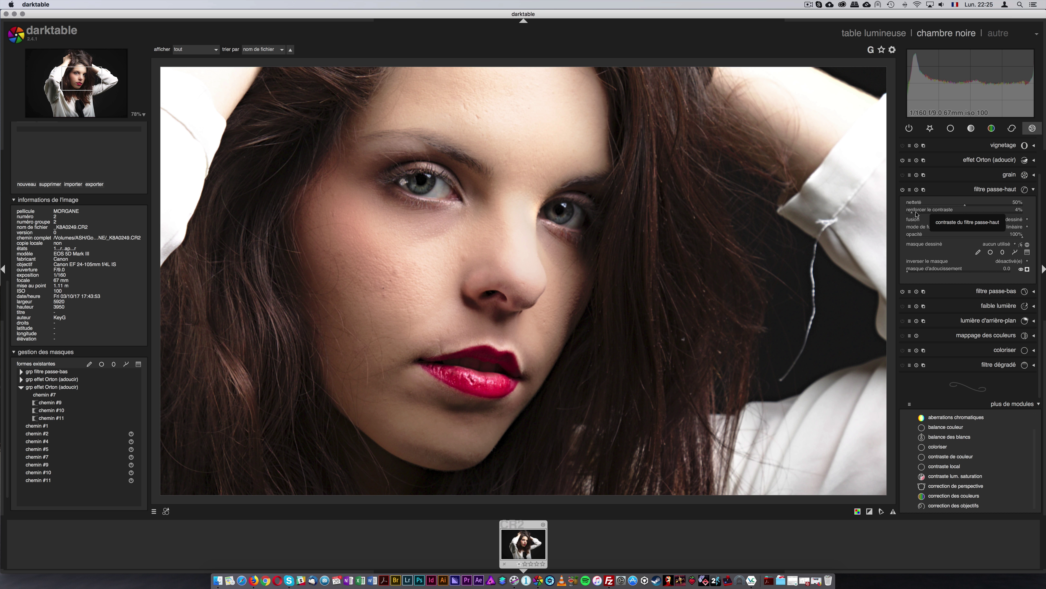
click(910, 214)
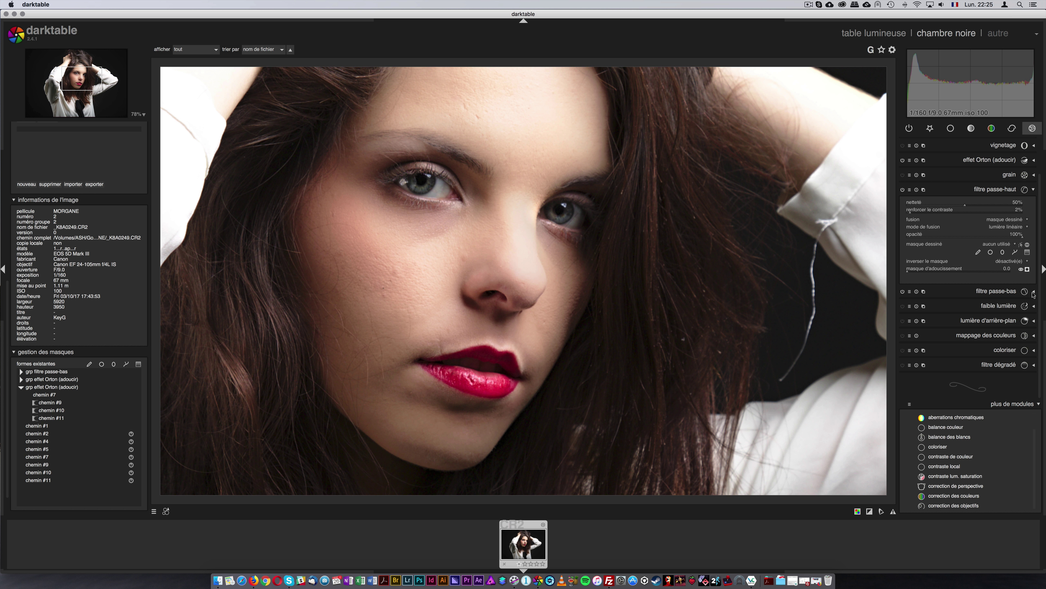
Set the low-pass filter's (filtre passe-bas) radius (rayon) to 2.94.
click(1035, 292)
click(909, 246)
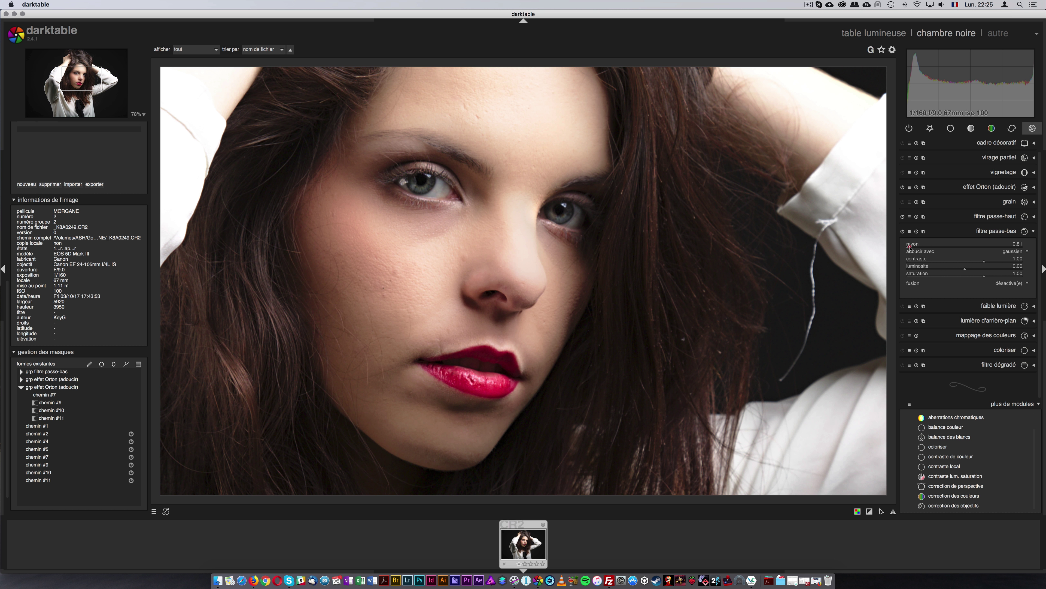
click(910, 246)
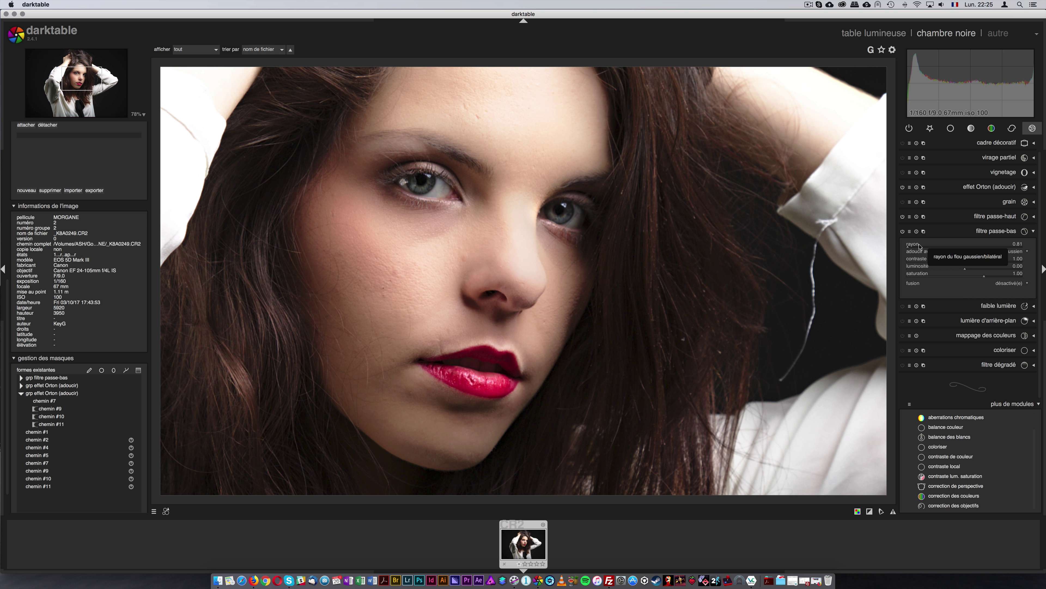
click(920, 247)
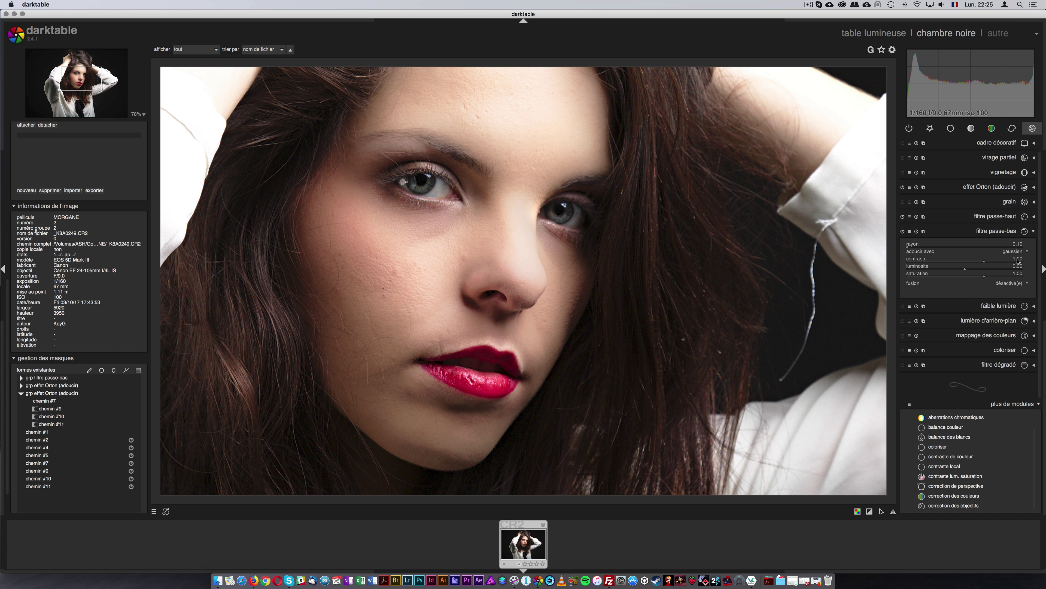
click(902, 231)
click(911, 247)
scroll(911, 247, down, 2)
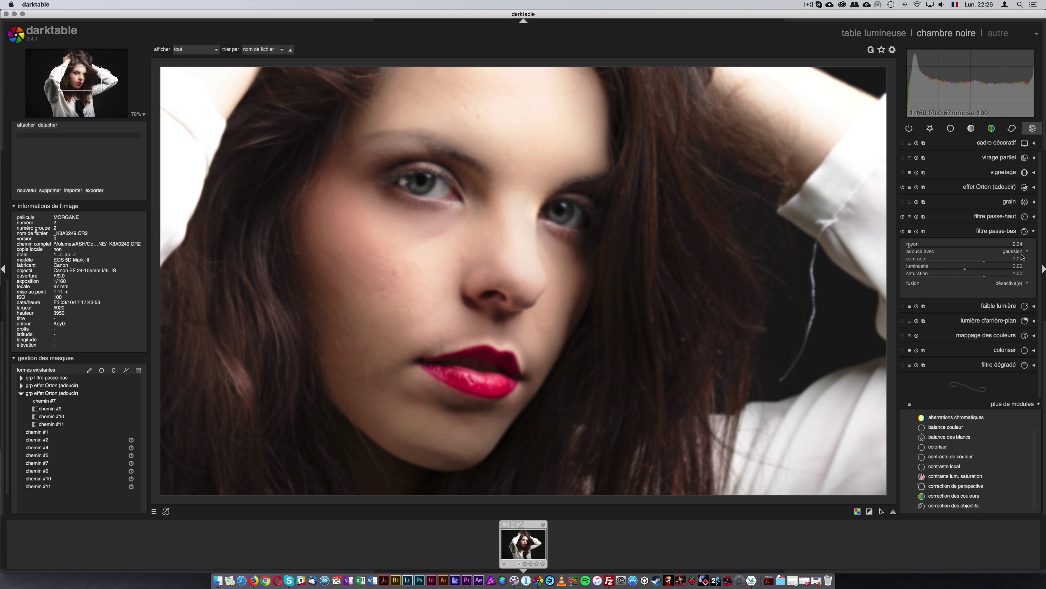
Set the low-pass filter's blending to a drawn mask (masque dessiné) and add the existing face outline, chemin #7.
click(1017, 283)
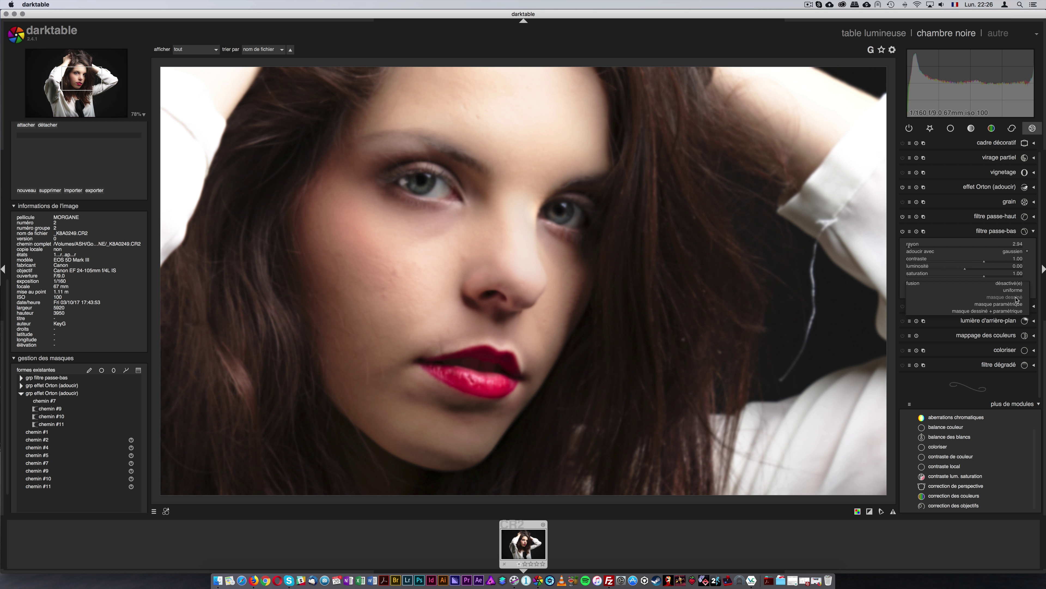
click(1018, 298)
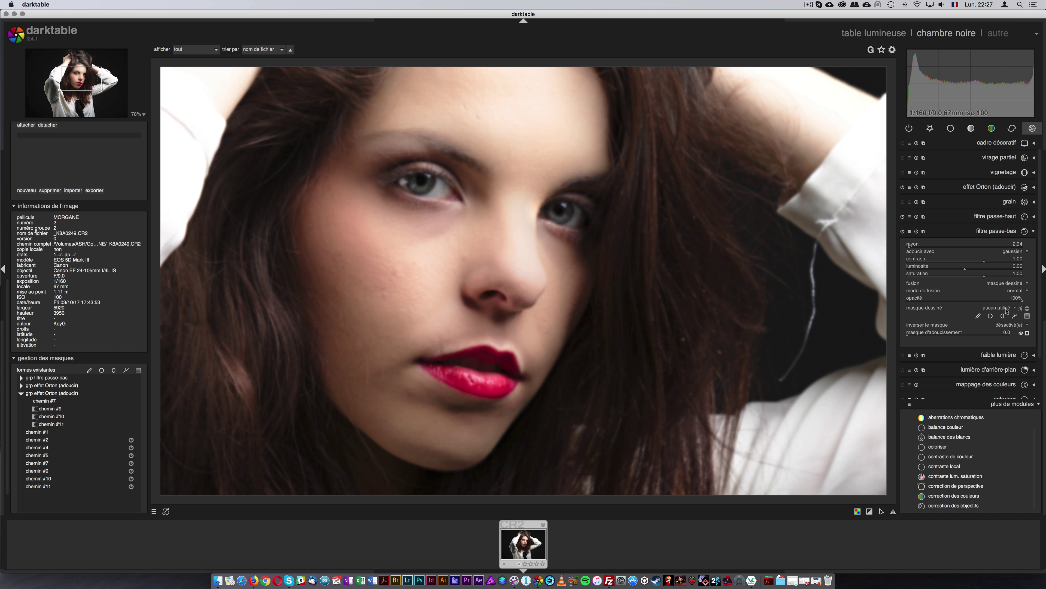
click(1007, 308)
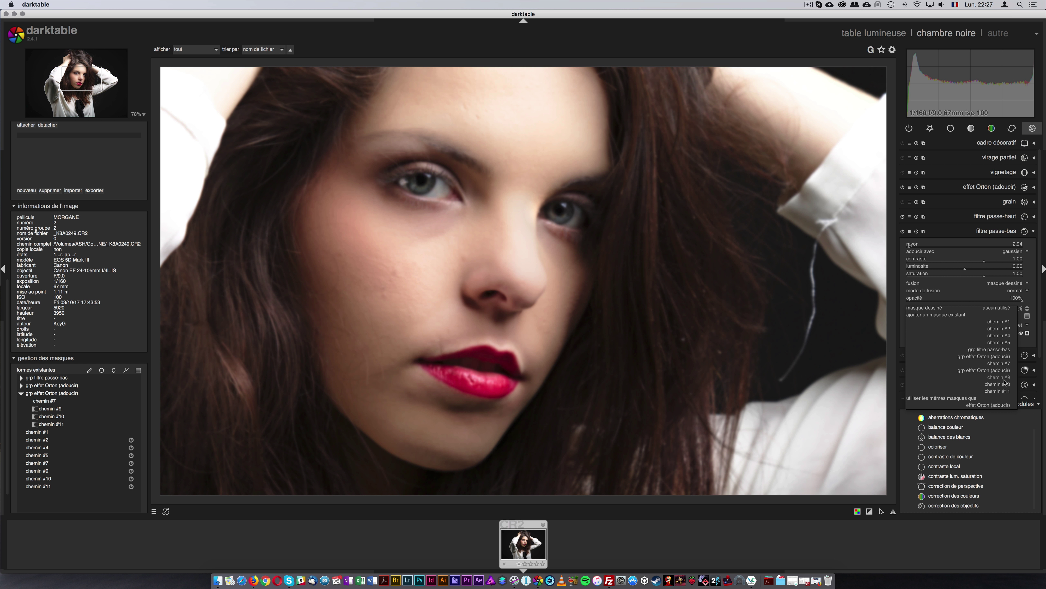
click(1005, 364)
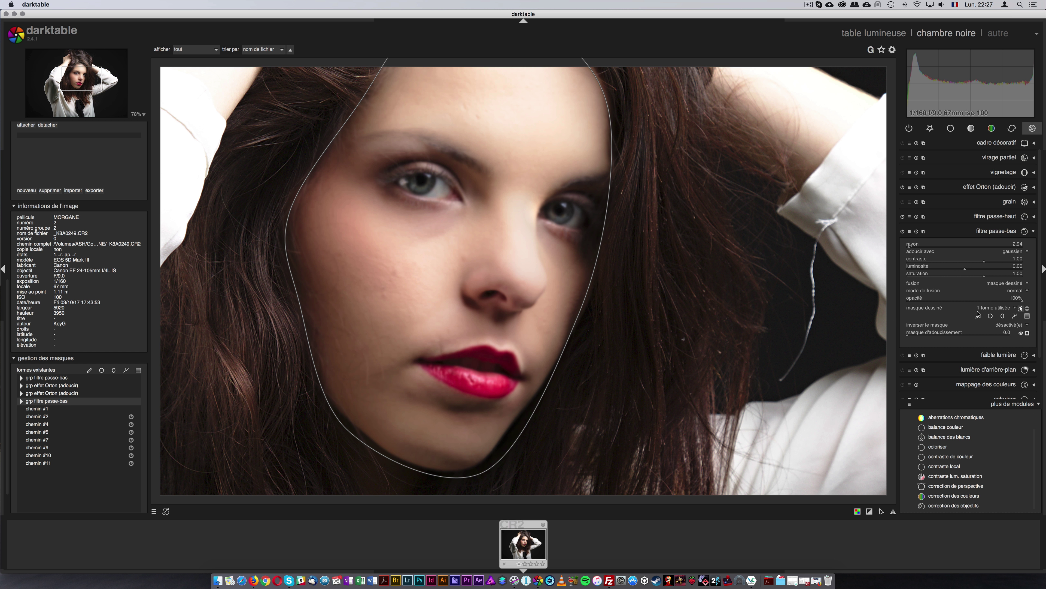
Add the existing eye shapes chemin #9 and chemin #10 and the lip shape chemin #11 to the low-pass filter's mask.
click(1020, 309)
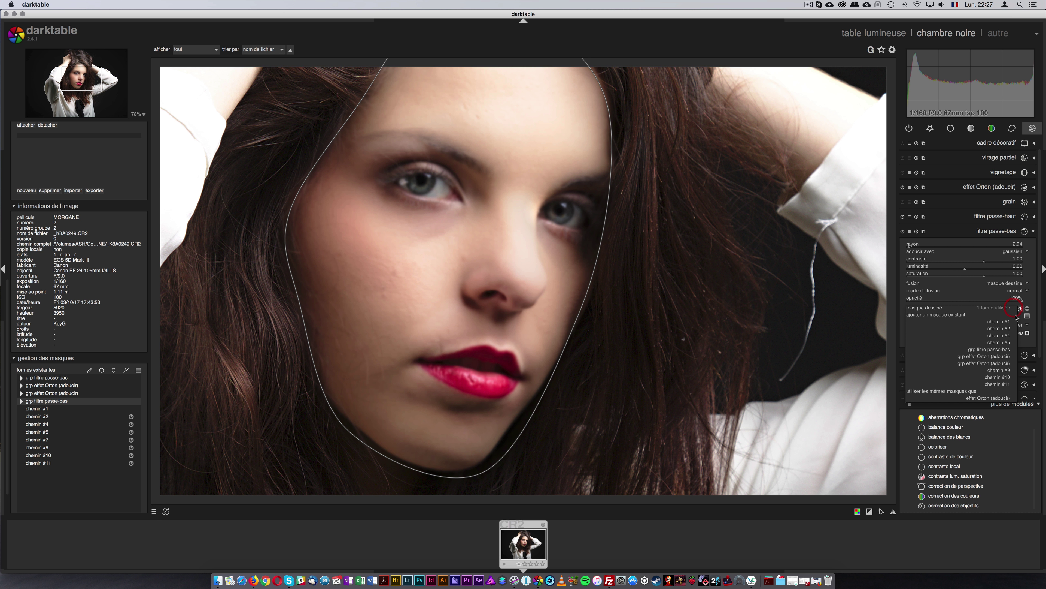
click(1009, 371)
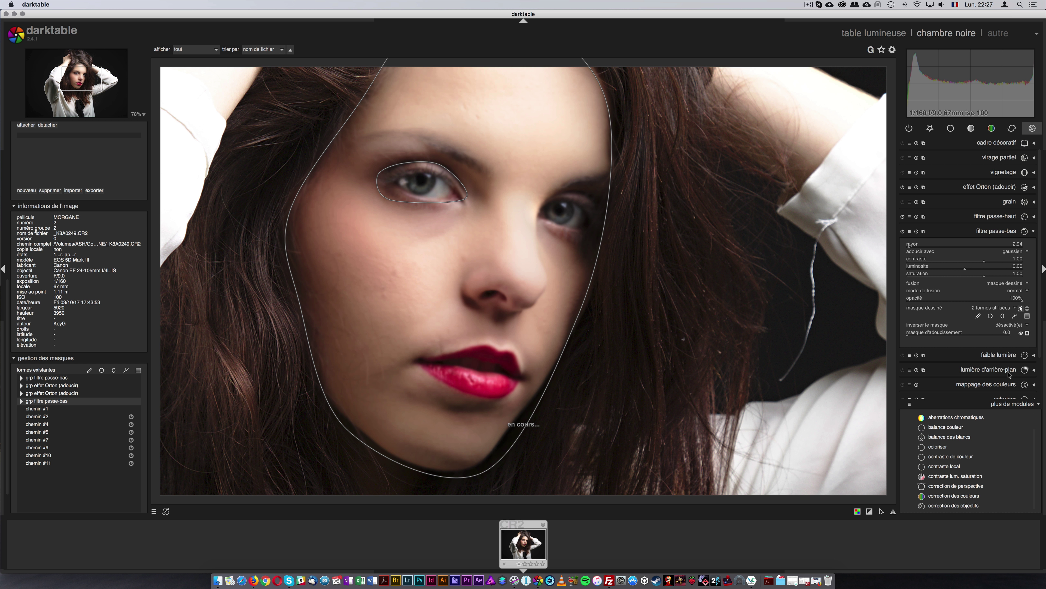
click(1012, 309)
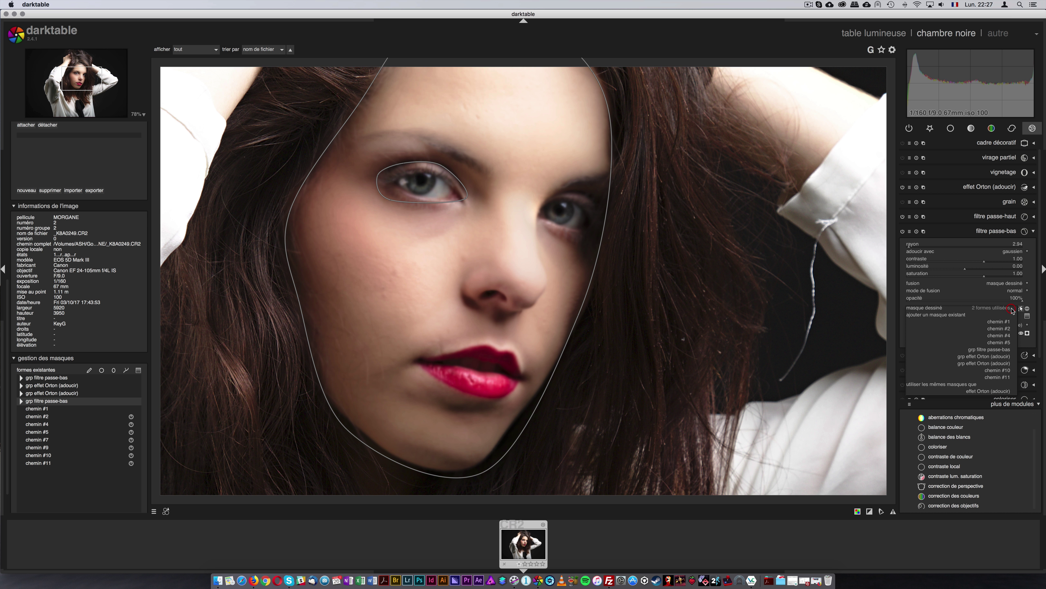
click(1008, 370)
click(1011, 309)
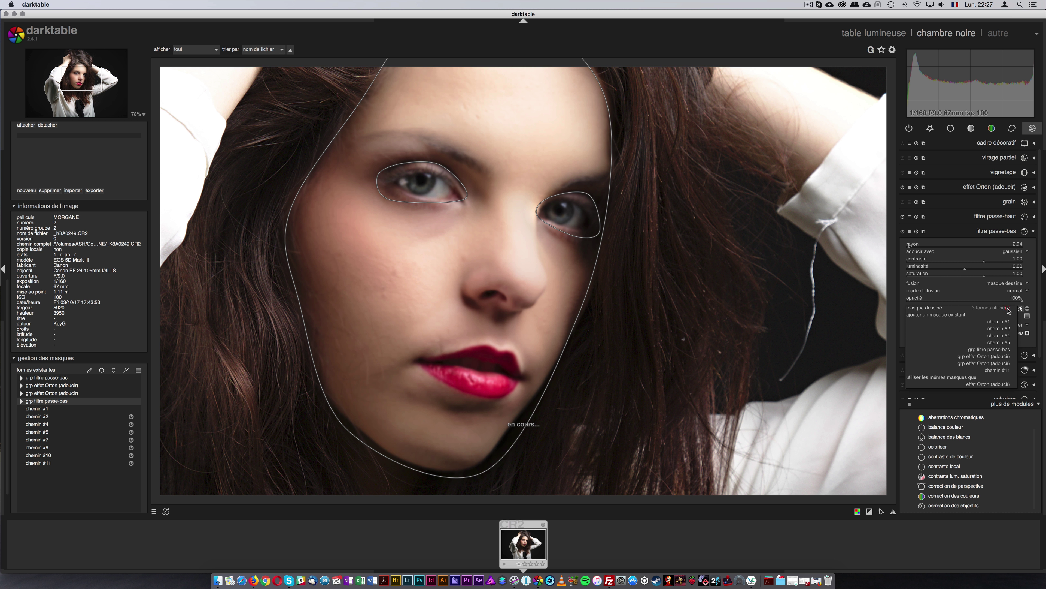
click(1004, 370)
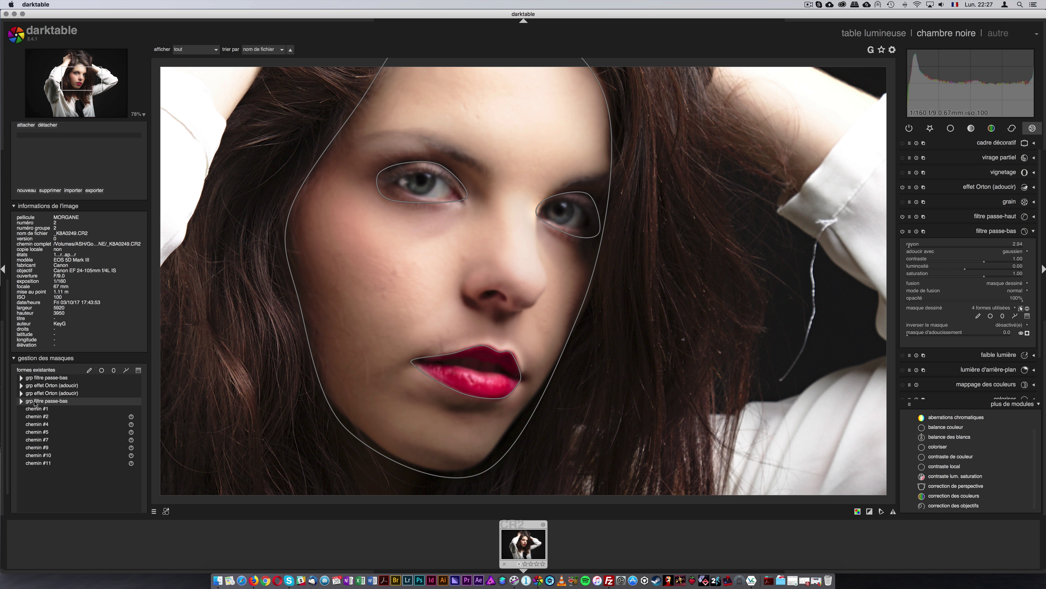
Set chemin #9, #10 and #11 in the new low-pass mask group to difference mode, excluding the eyes and lips.
click(21, 401)
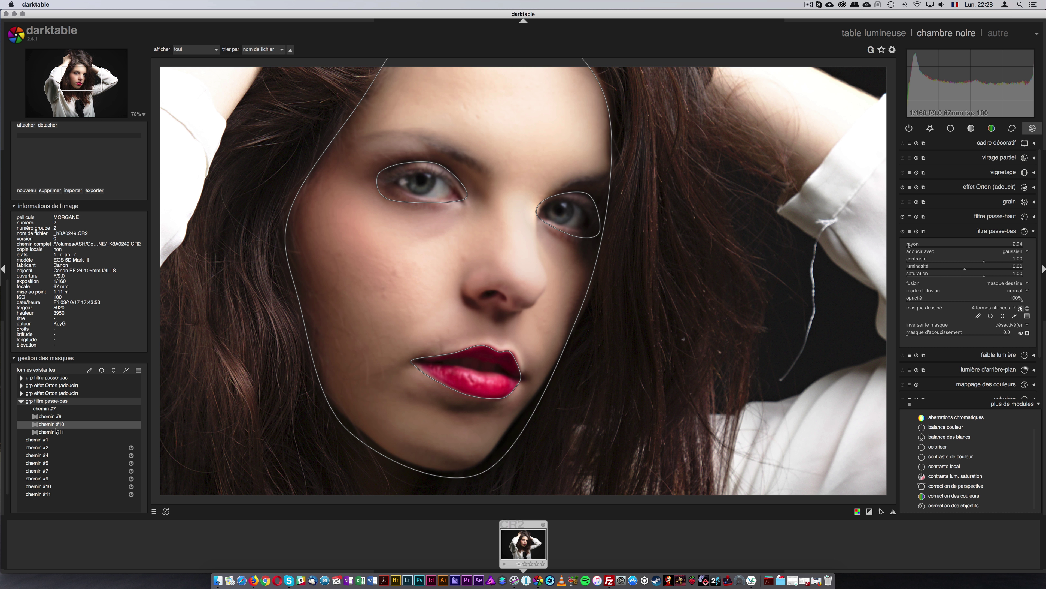
click(57, 431)
click(59, 425)
right_click(57, 417)
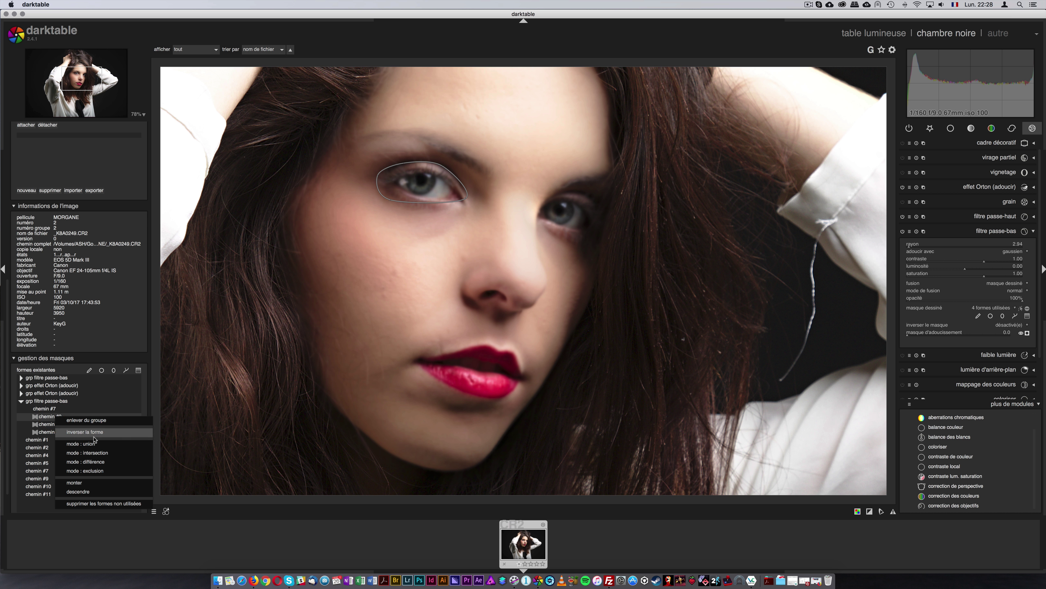
click(86, 462)
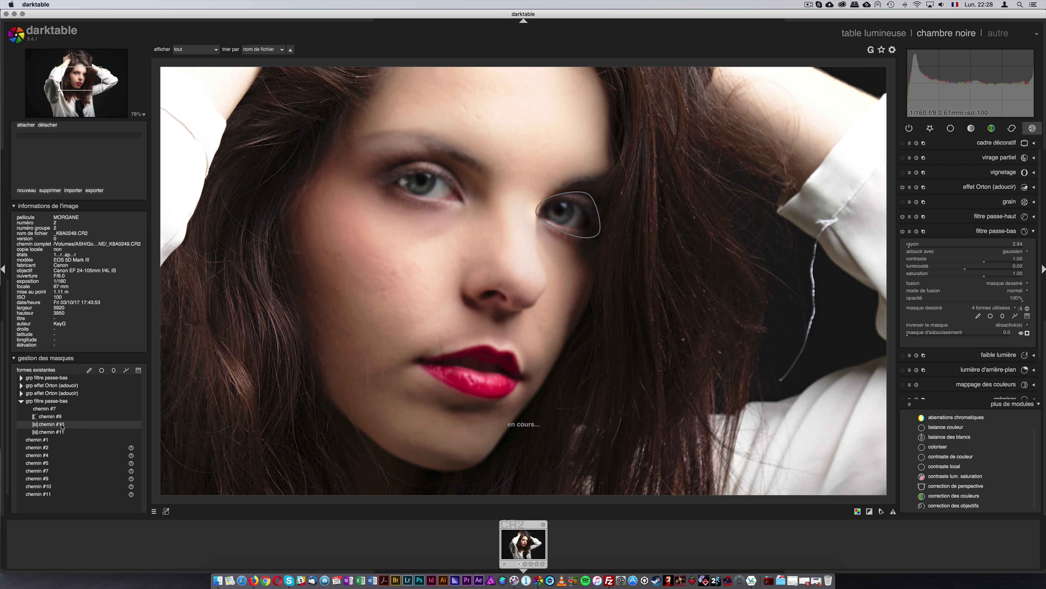
right_click(62, 427)
click(92, 471)
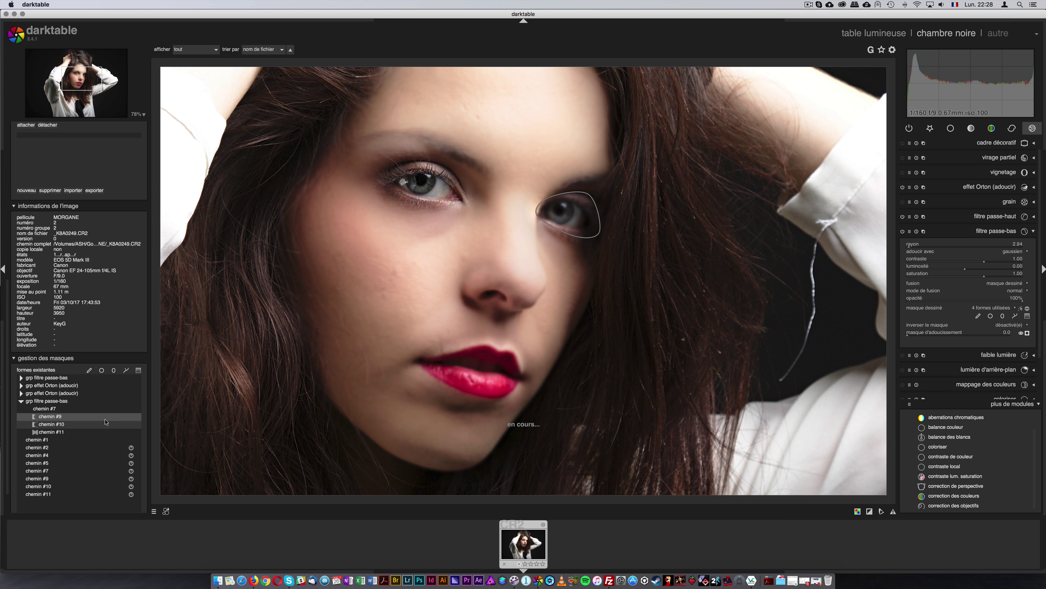
click(66, 432)
right_click(68, 432)
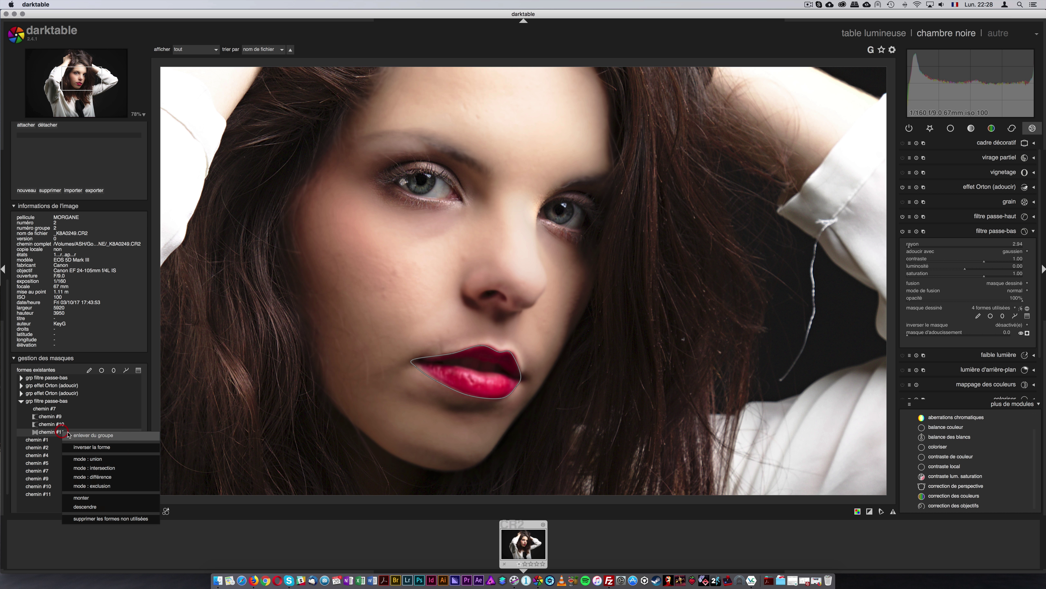
click(132, 478)
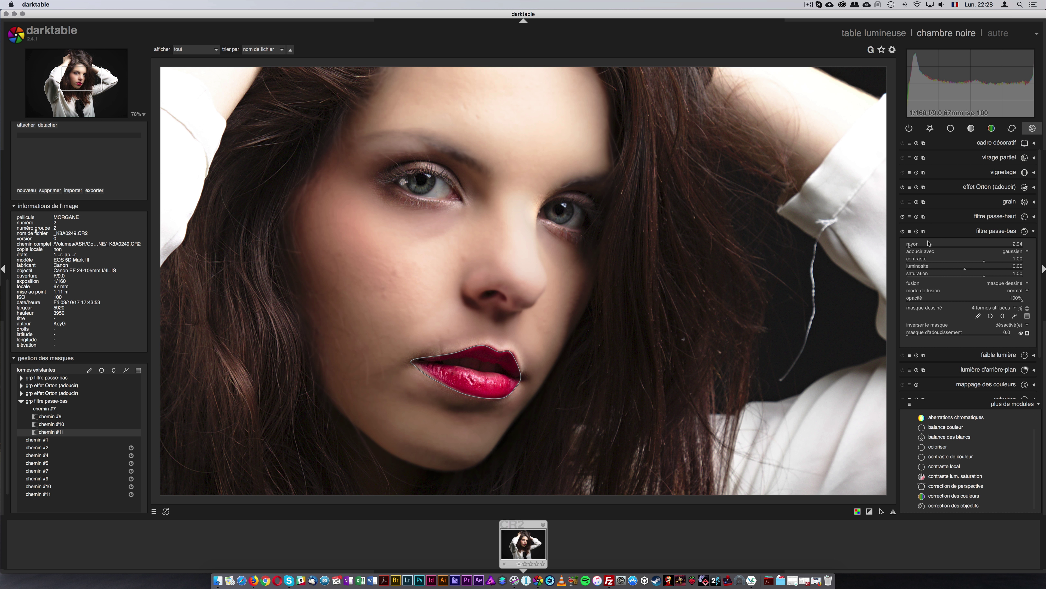
Set the high-pass filter's (filtre passe-haut) sharpness (netteté) to 60%.
scroll(911, 247, up, 5)
scroll(909, 247, down, 7)
click(1033, 217)
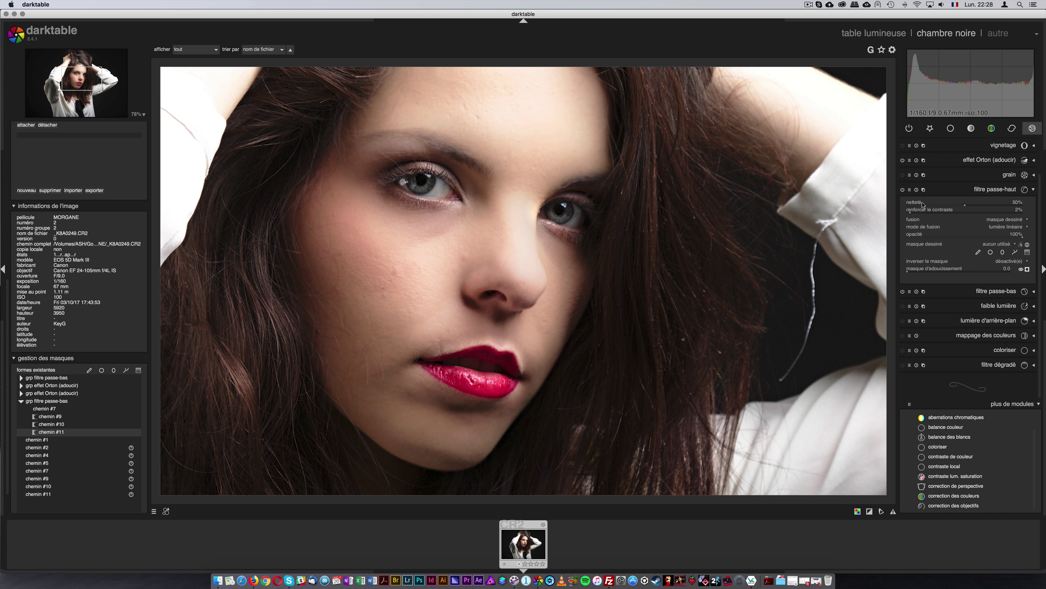
click(969, 206)
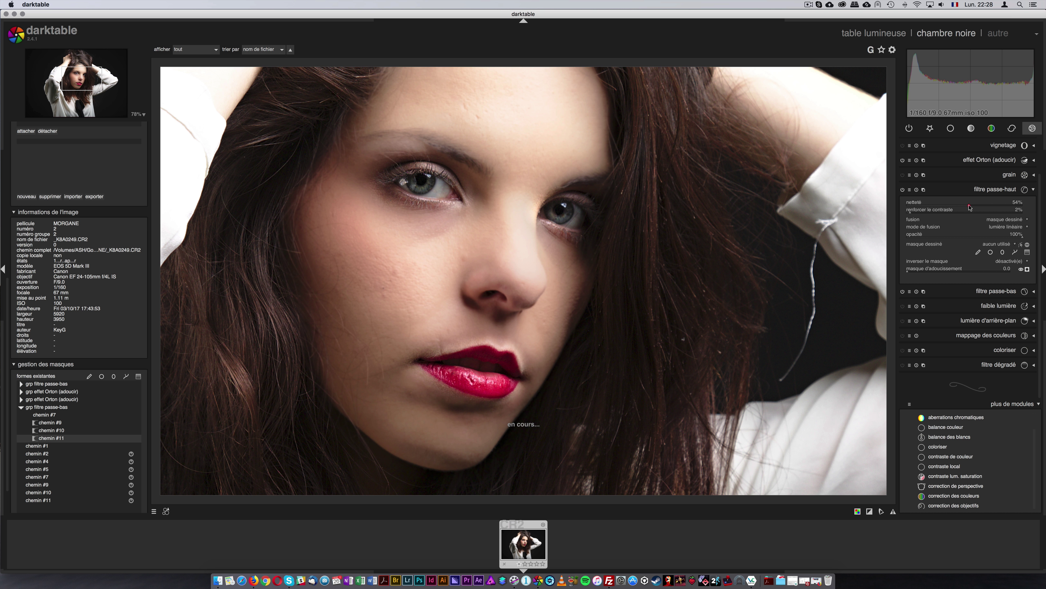
scroll(921, 211, down, 1)
drag(970, 205, 982, 207)
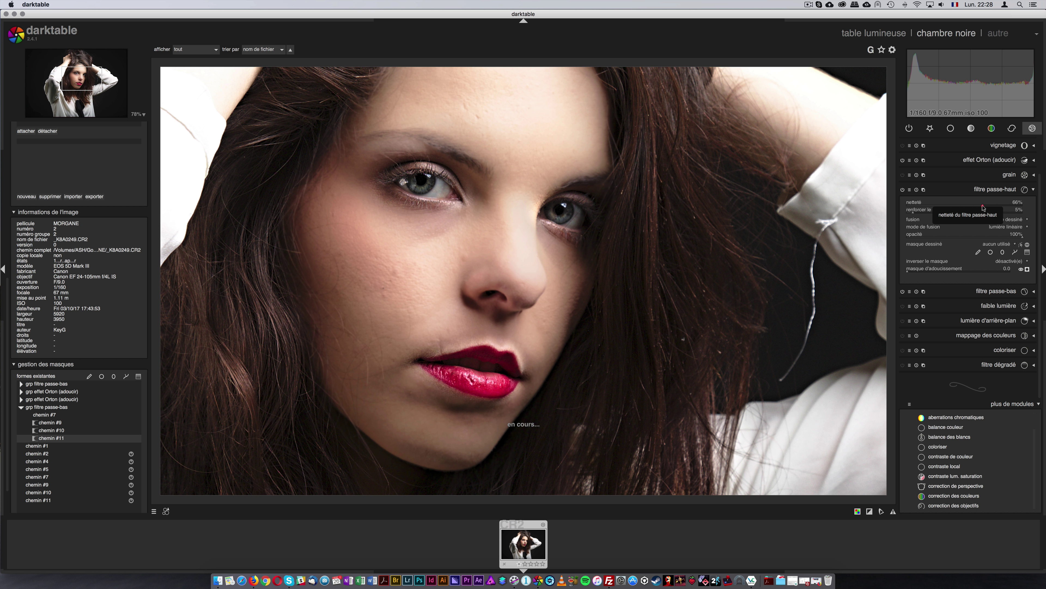
drag(983, 208, 975, 207)
Set the high-pass filter's contrast boost (renforcer le contraste) to 4%.
click(929, 210)
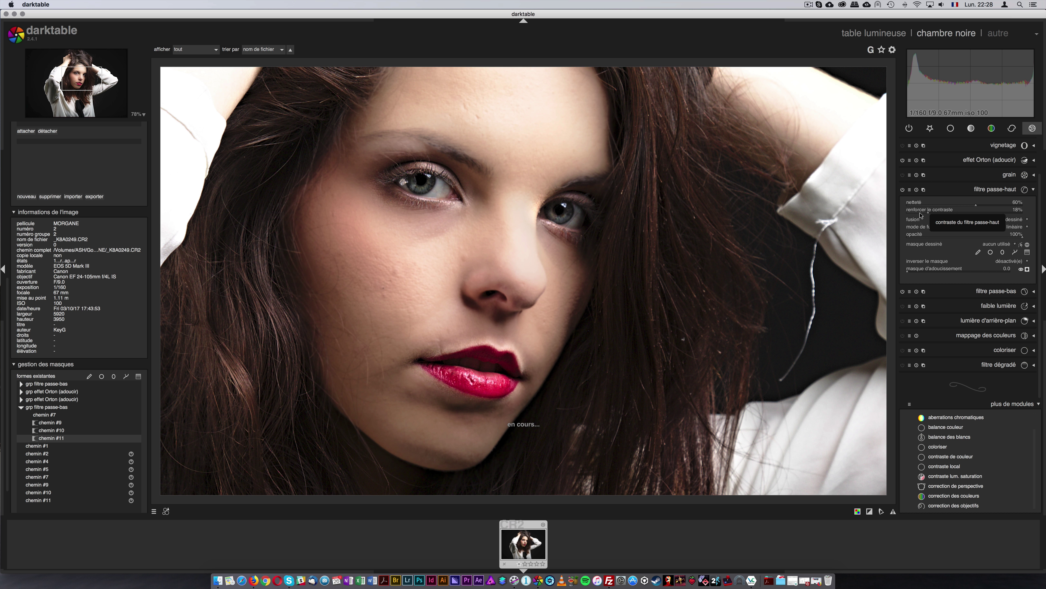
click(919, 210)
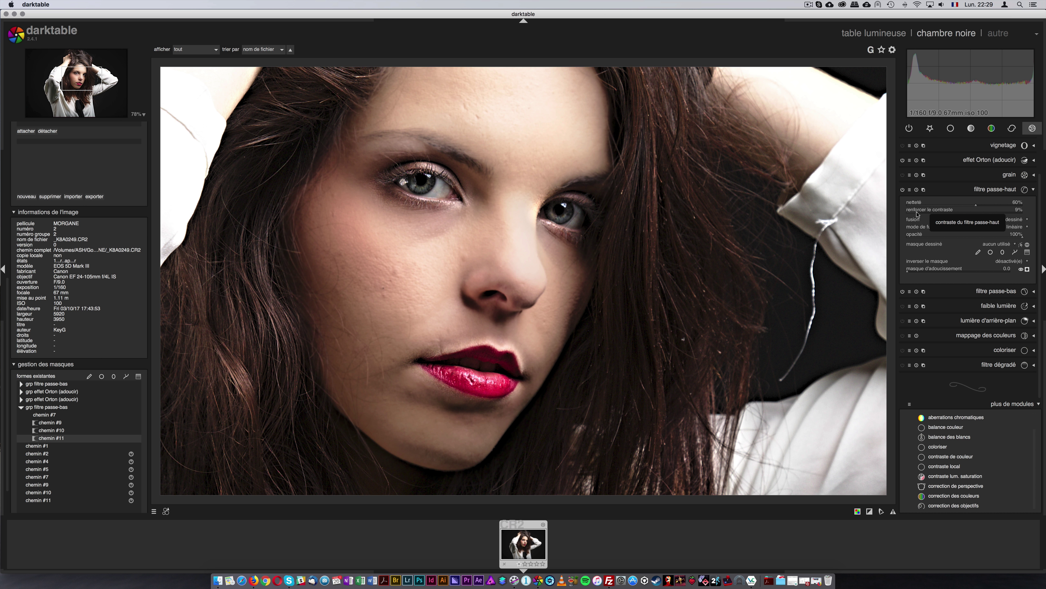
click(914, 212)
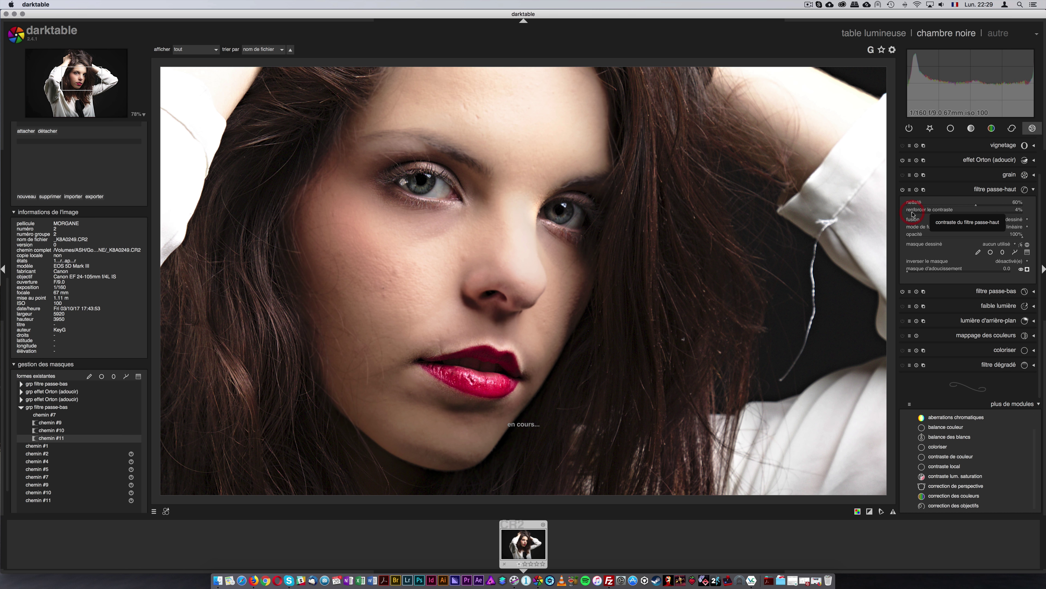
Compare the portrait with the high-pass filter disabled and re-enabled, ending with the whole image in view.
click(903, 191)
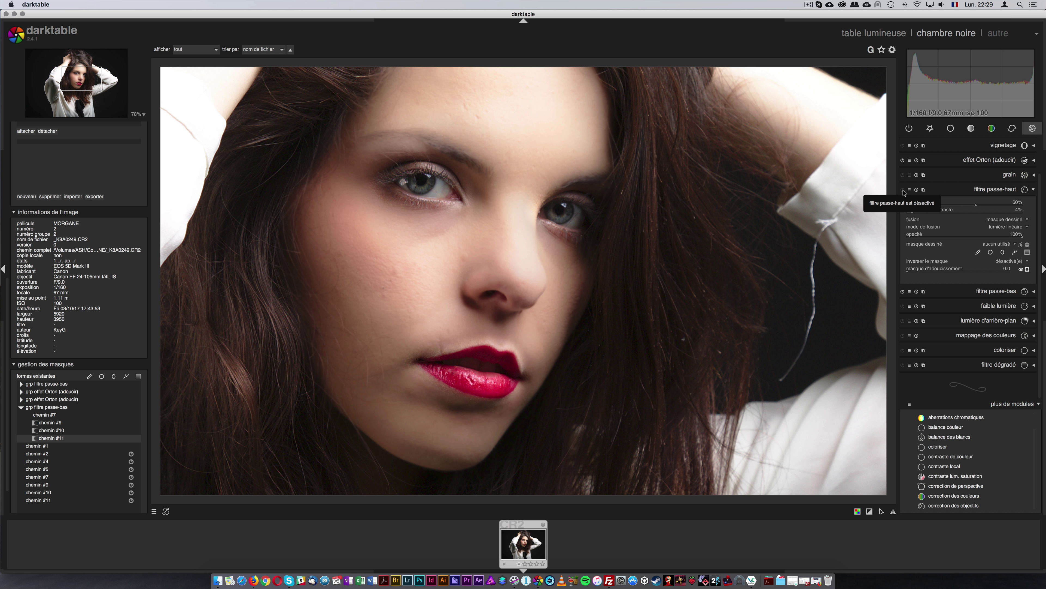
click(903, 192)
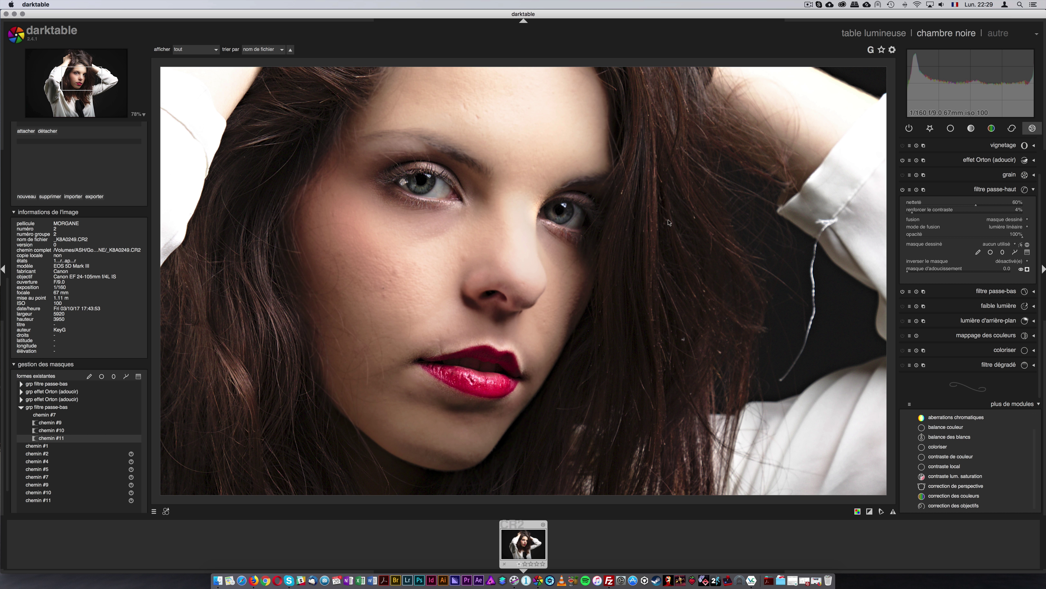
scroll(609, 211, down, 2)
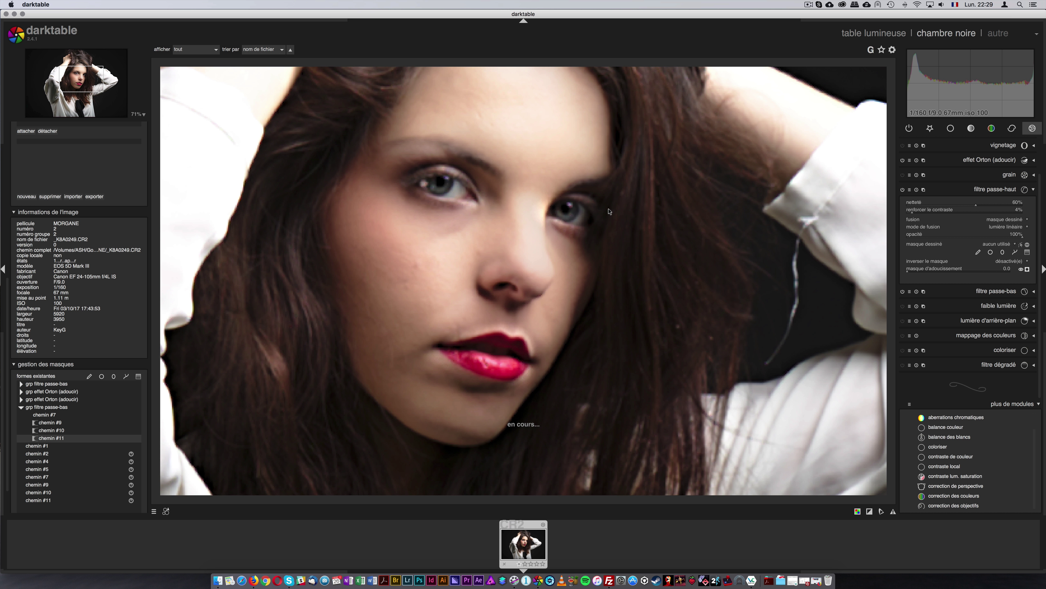
scroll(612, 211, down, 1)
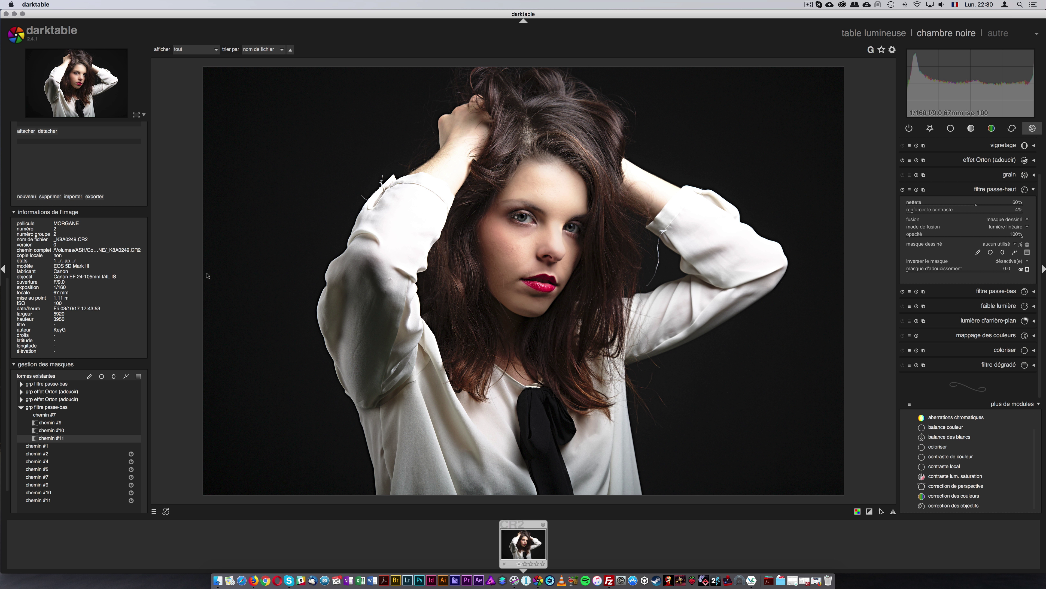
Take a snapshot (instantané) of the finished portrait edit.
click(196, 275)
scroll(11, 165, up, 1)
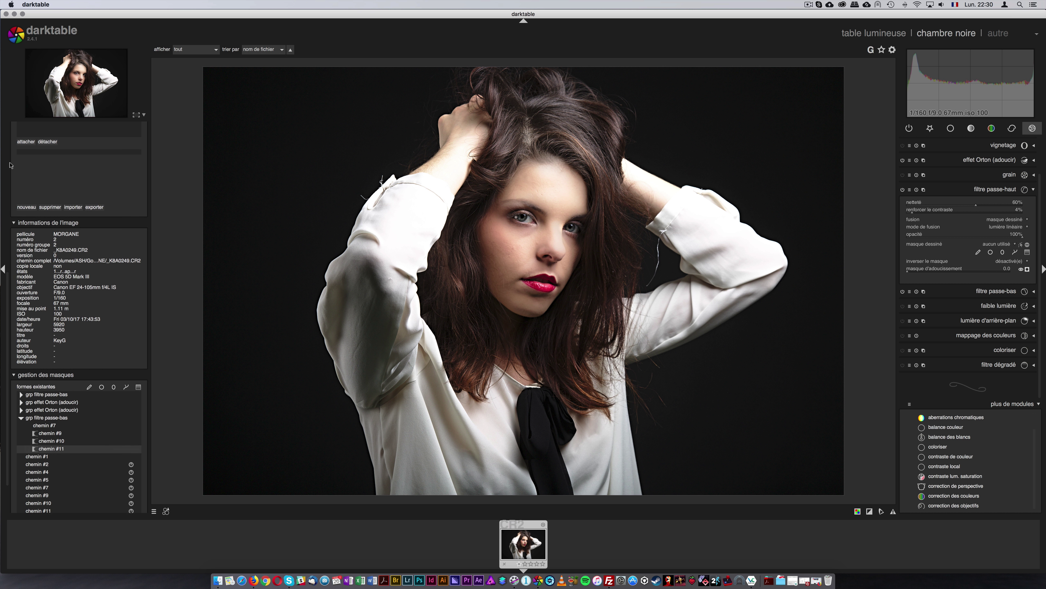
scroll(11, 165, up, 10)
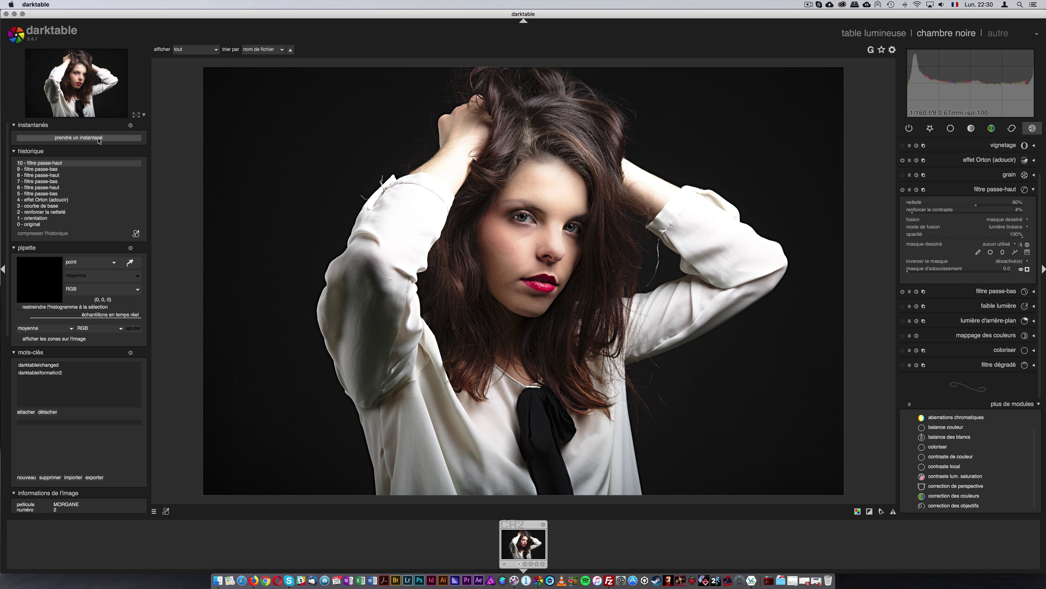
click(99, 139)
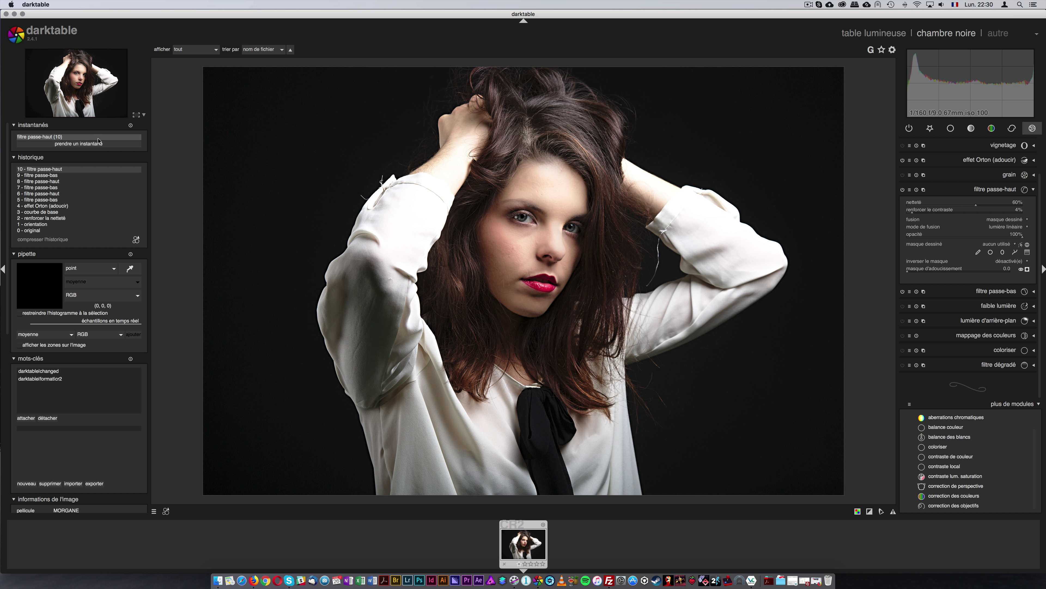
Compare the snapshot with history state 3 - courbe de base, moving the split line across the face to the hair beyond it.
click(88, 138)
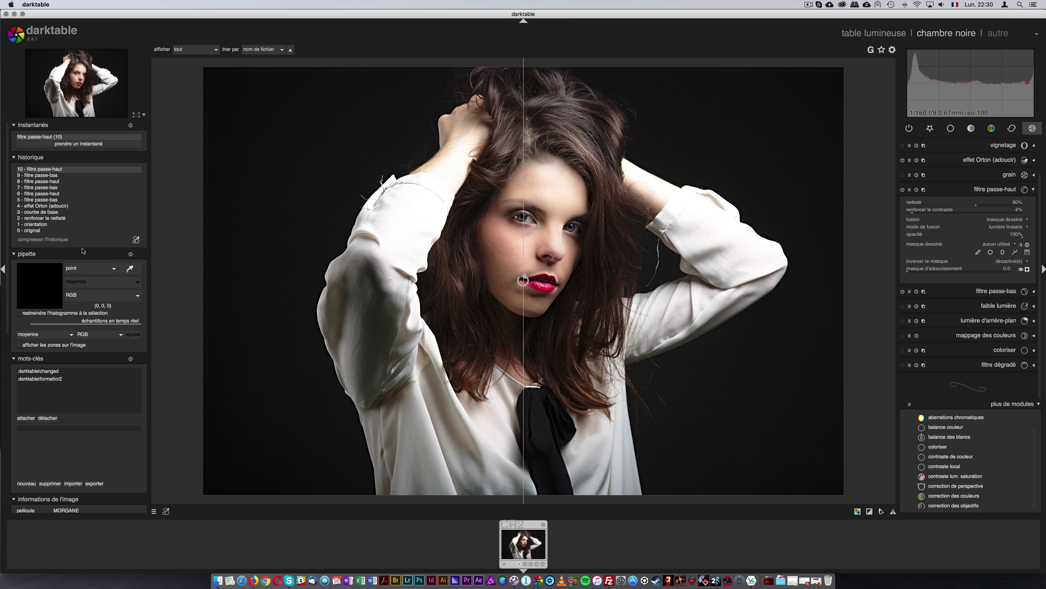
click(49, 212)
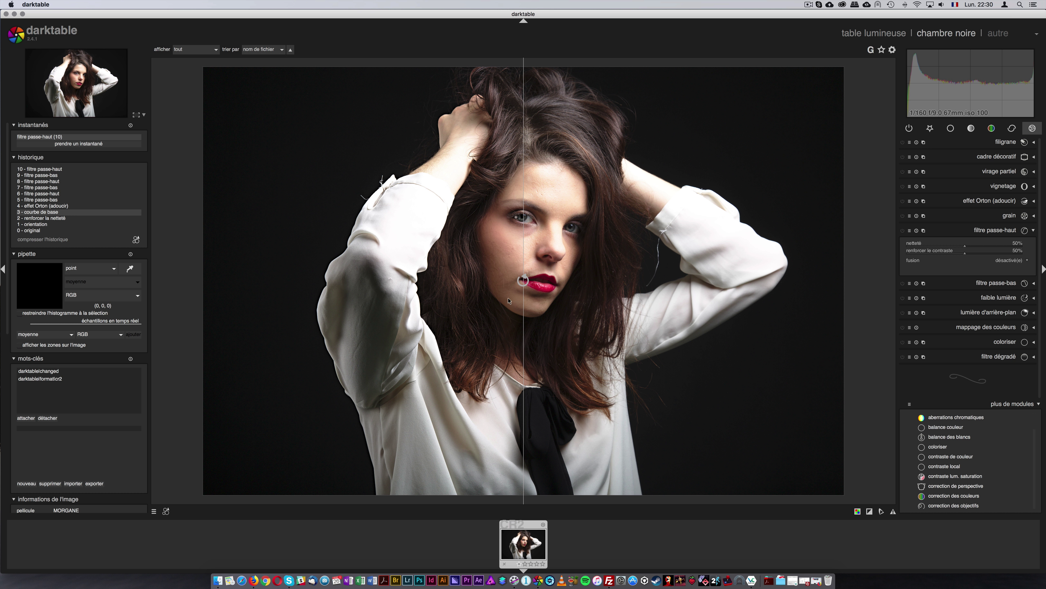
drag(526, 302, 616, 304)
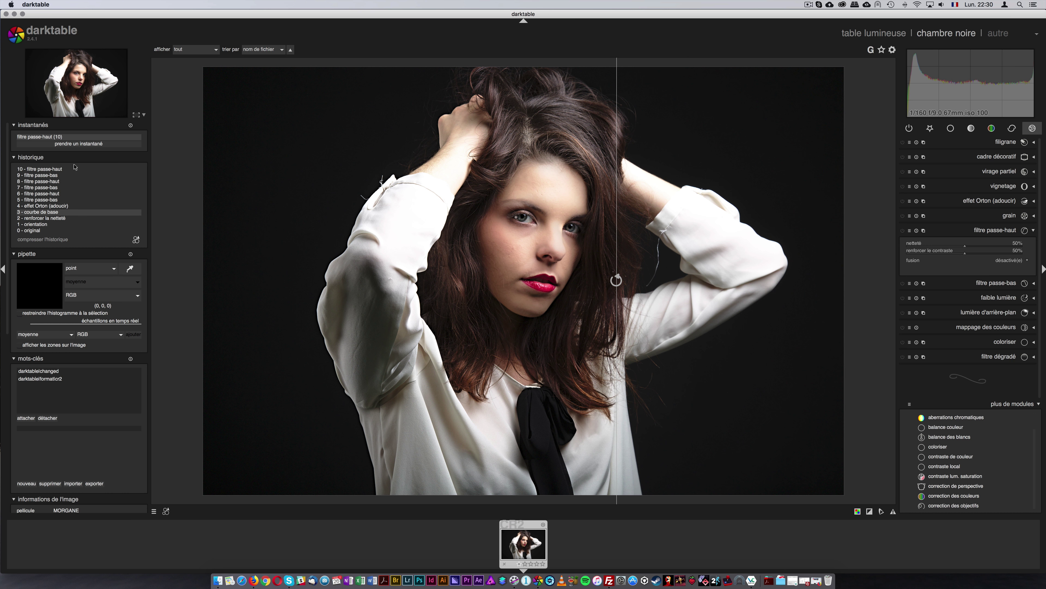
Turn off the snapshot comparison and restore history state 10 - filtre passe-haut.
click(82, 139)
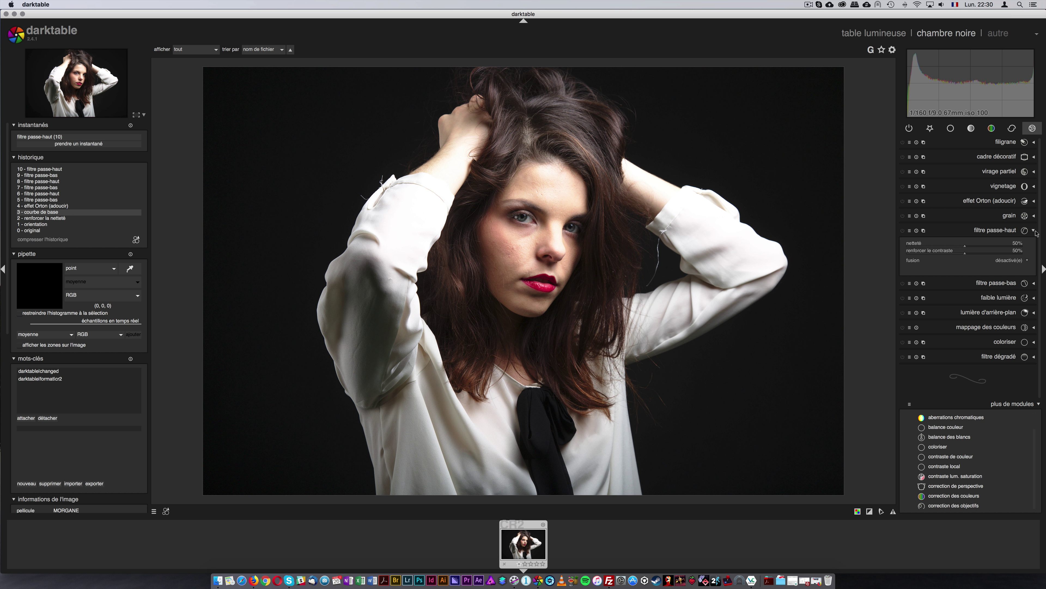
click(121, 170)
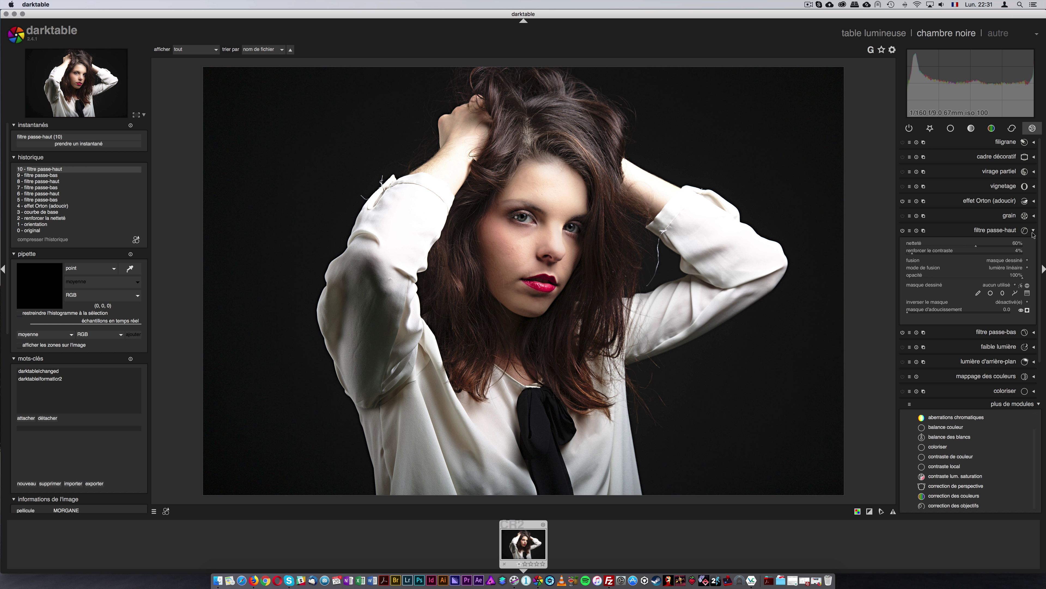
Set the high-pass filter's sharpness (netteté) to 30% and its contrast boost (renforcer le contraste) to 1%.
click(949, 248)
click(943, 247)
click(910, 255)
Apply the film noir & blanc preset in zones de couleurs and lower its curve over the red and orange tones.
click(992, 129)
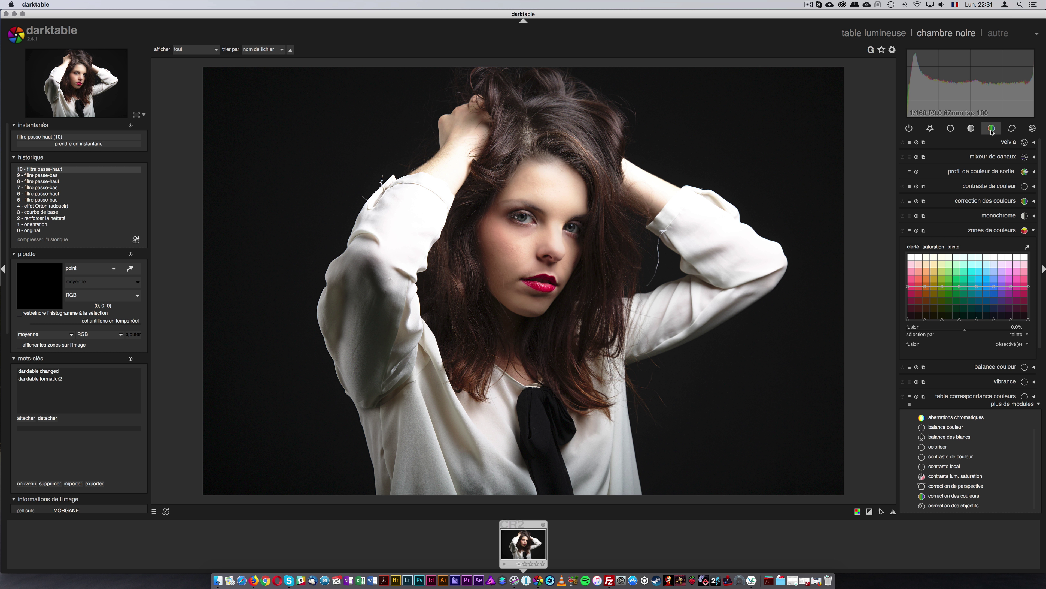
click(916, 231)
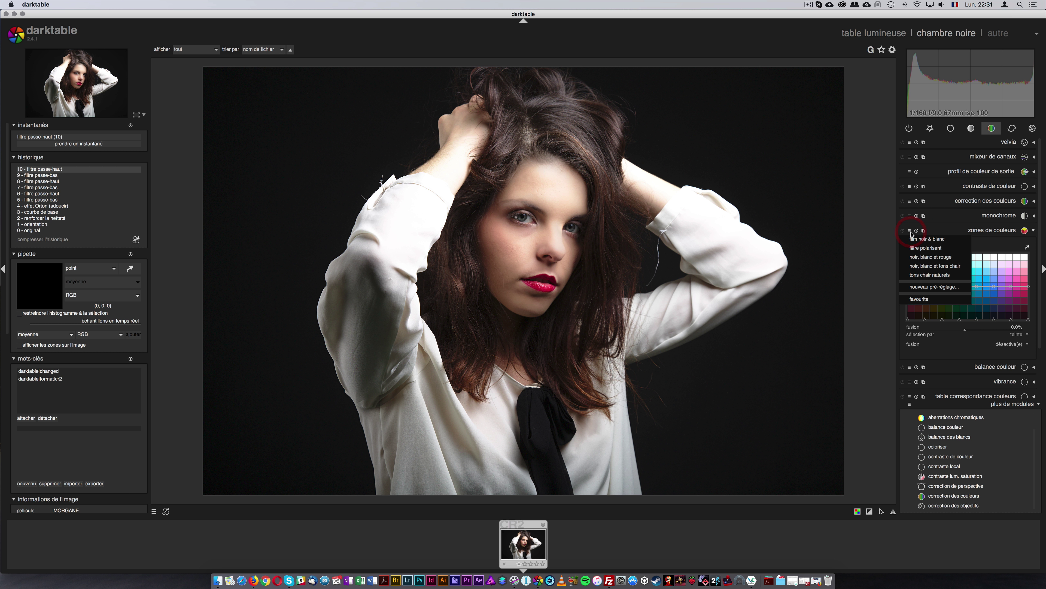
click(942, 240)
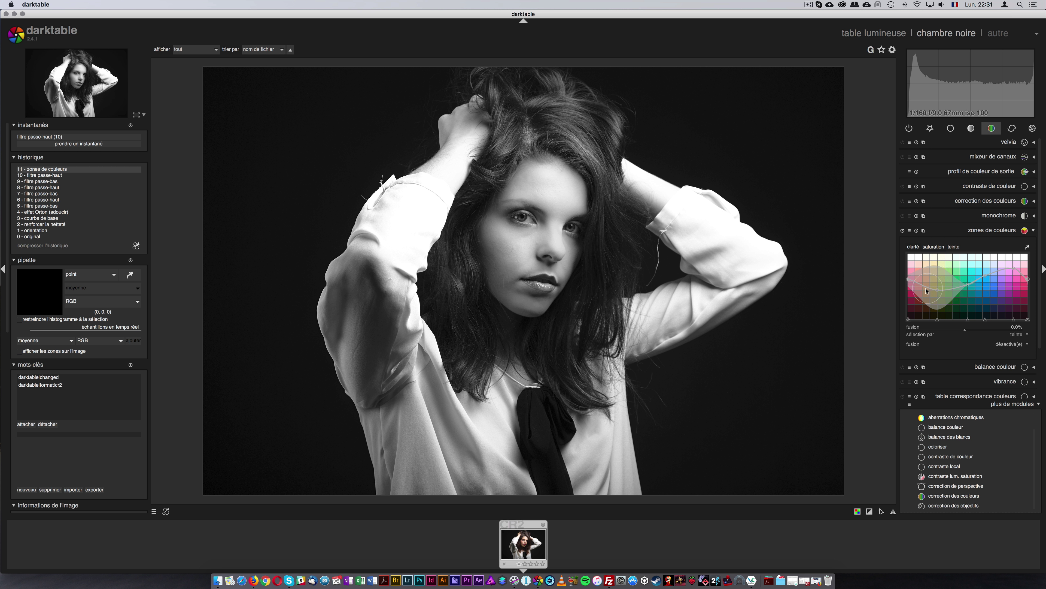
drag(923, 284, 922, 297)
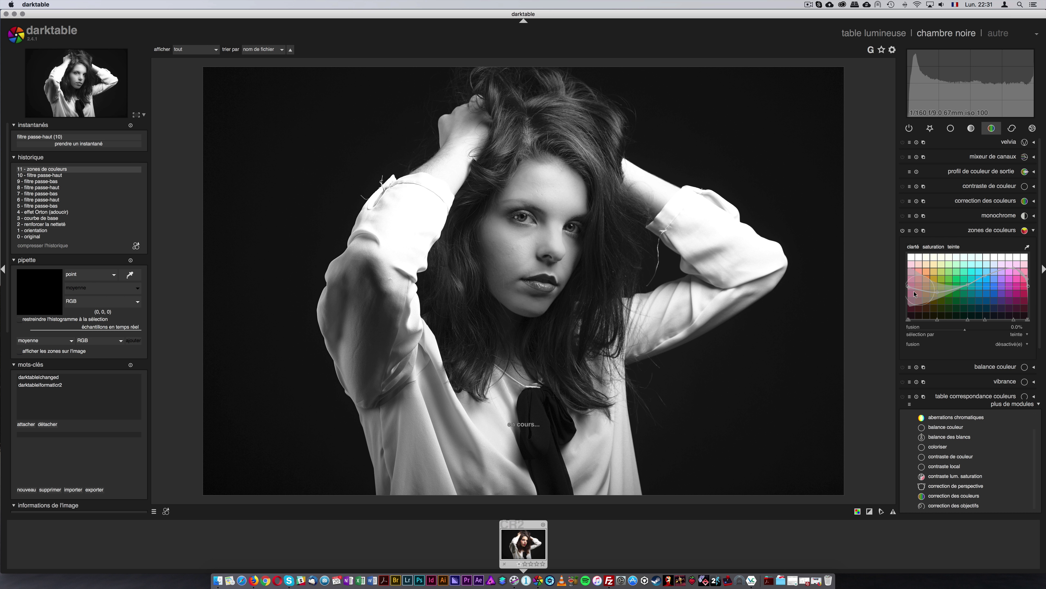
drag(913, 293, 910, 305)
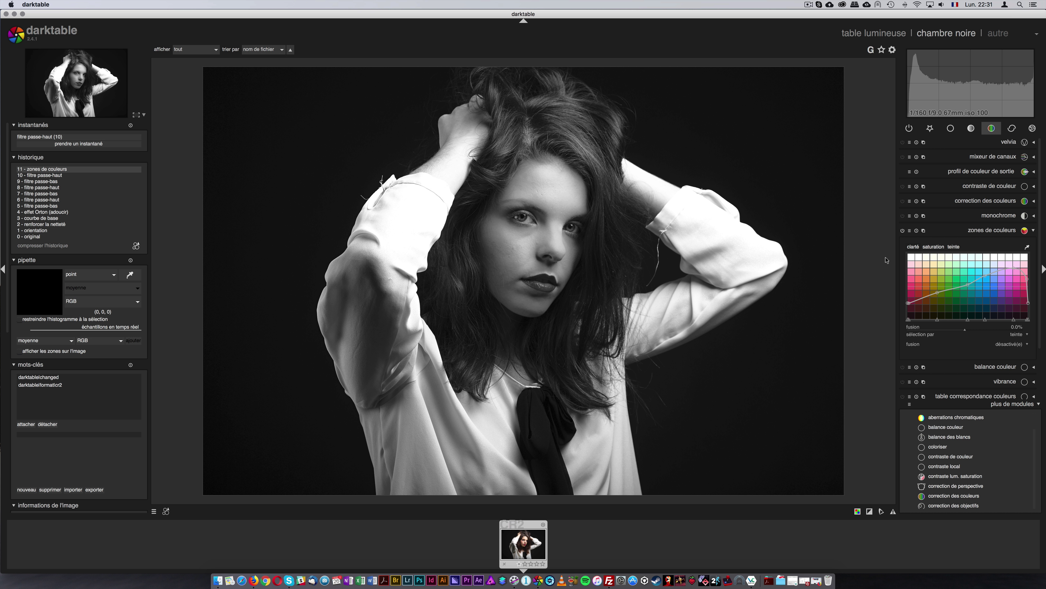
Look through the saved presets of the high-pass filter, the low-pass filter and the Orton effect.
click(1032, 129)
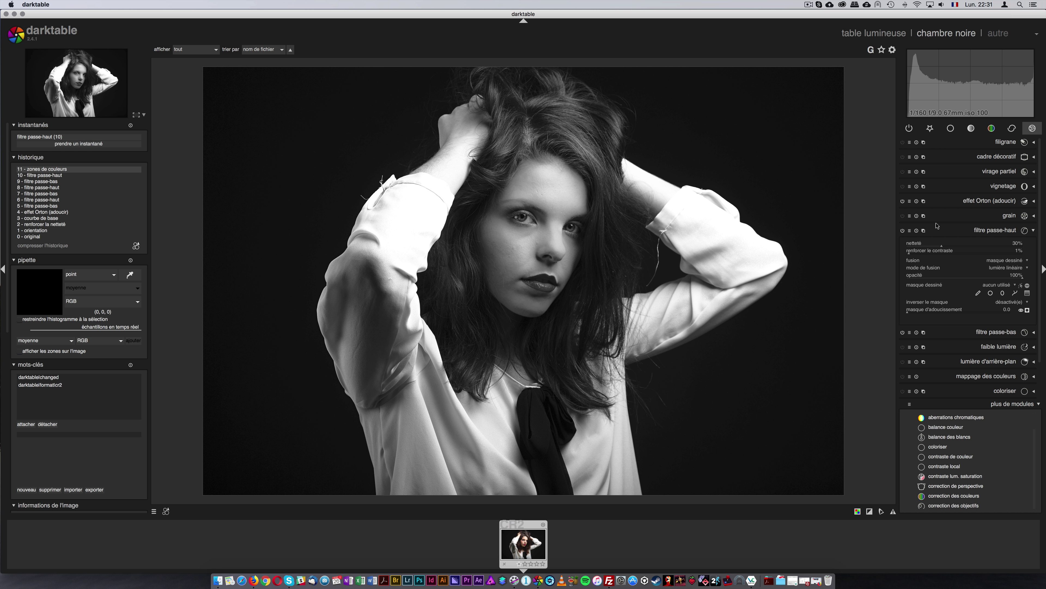
click(909, 230)
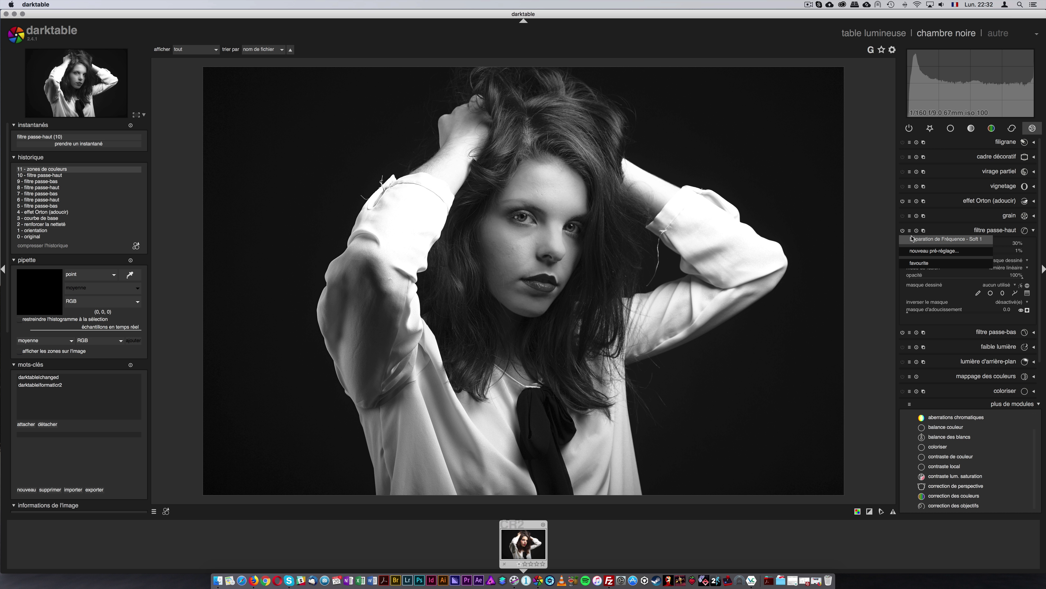
click(1035, 232)
click(1035, 232)
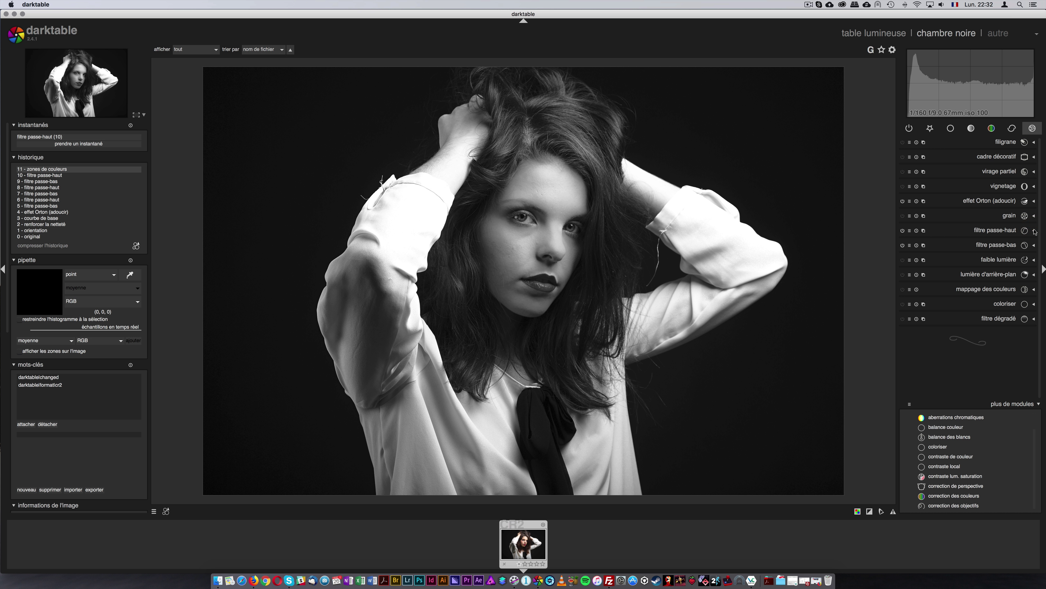
click(910, 245)
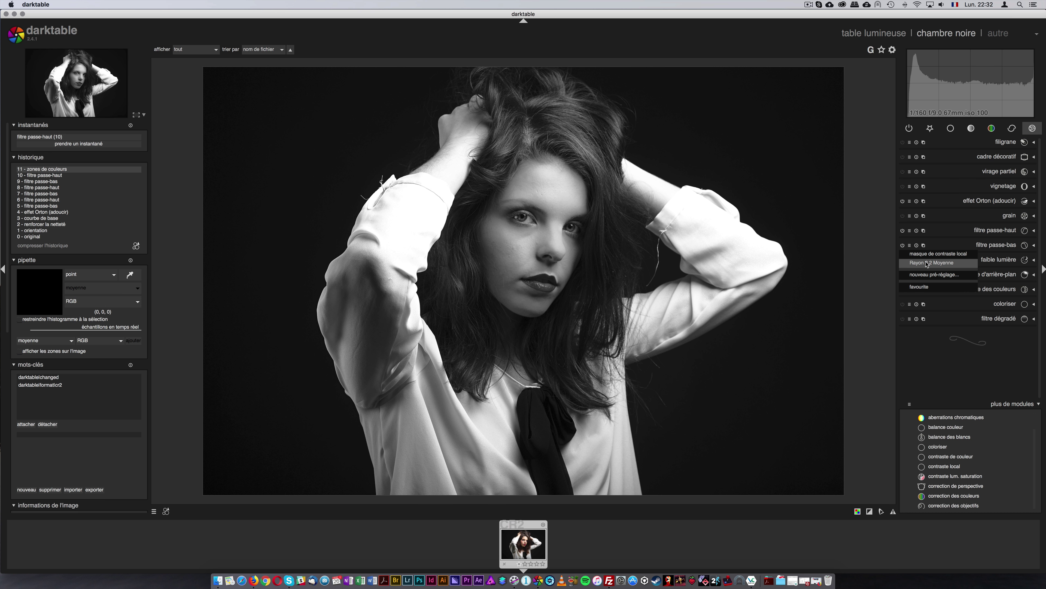
click(1030, 131)
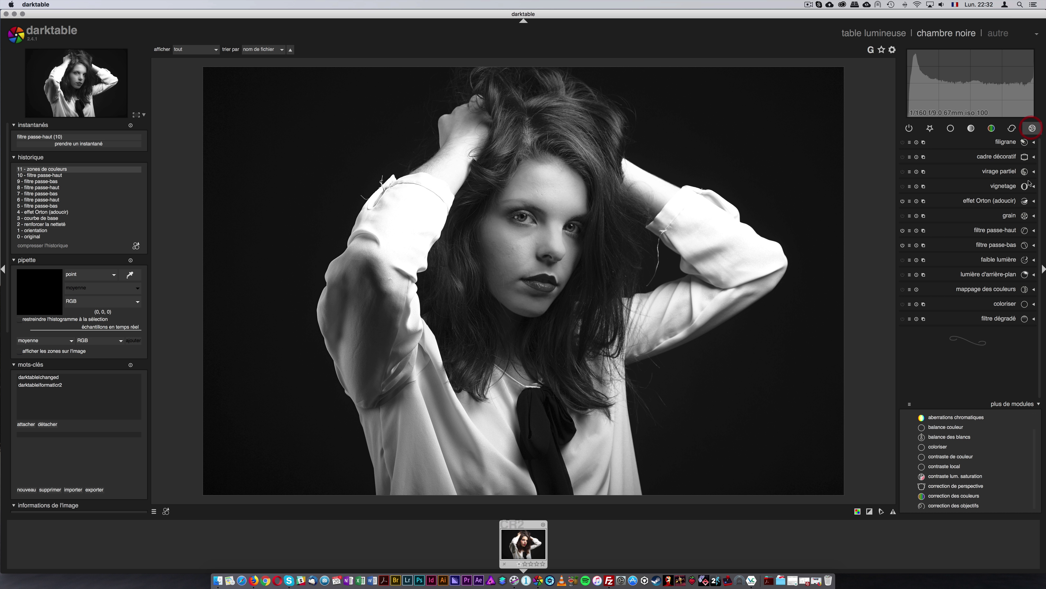
click(909, 201)
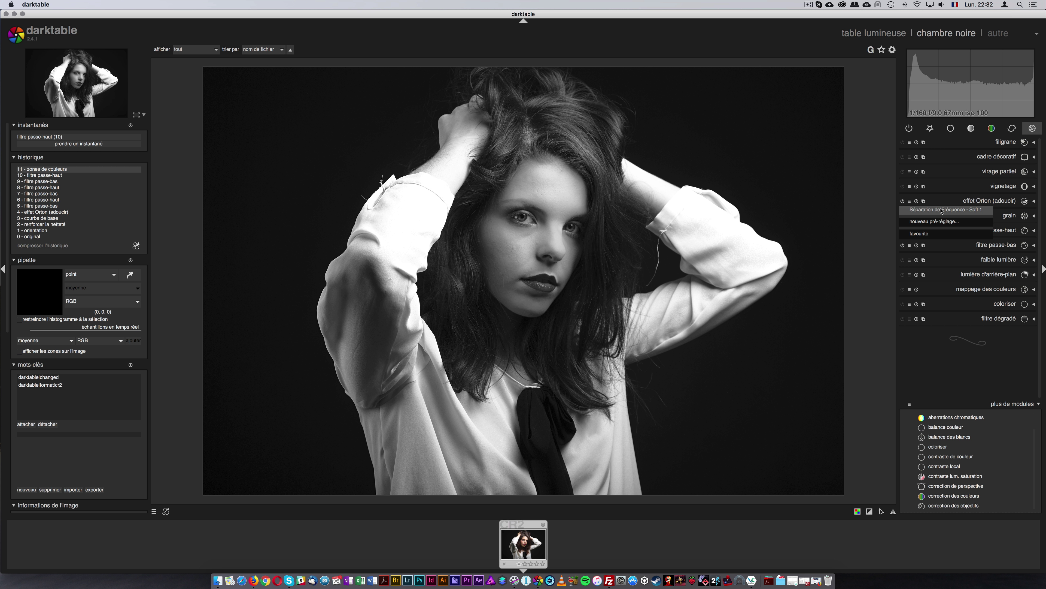
click(1007, 236)
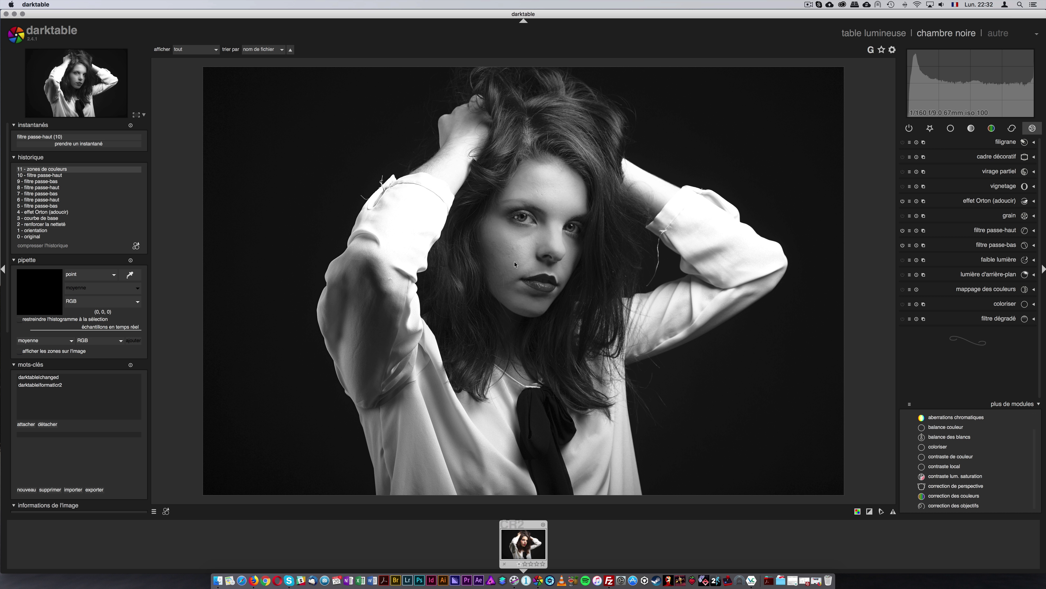
Inspect the black-and-white portrait's facial skin at 100%, ending with a wider view of the portrait.
scroll(514, 264, up, 2)
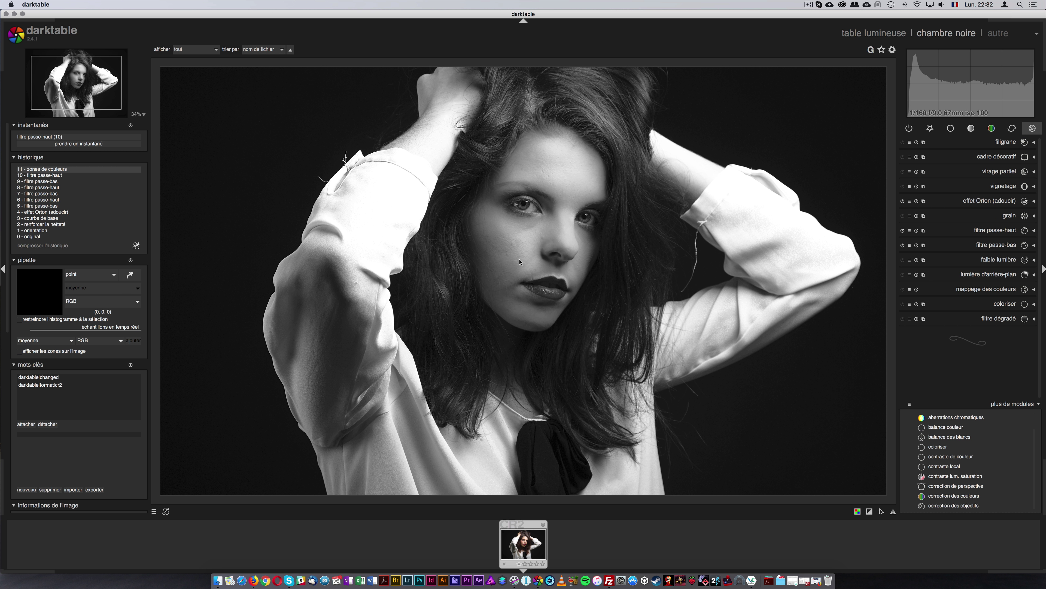
scroll(519, 262, up, 3)
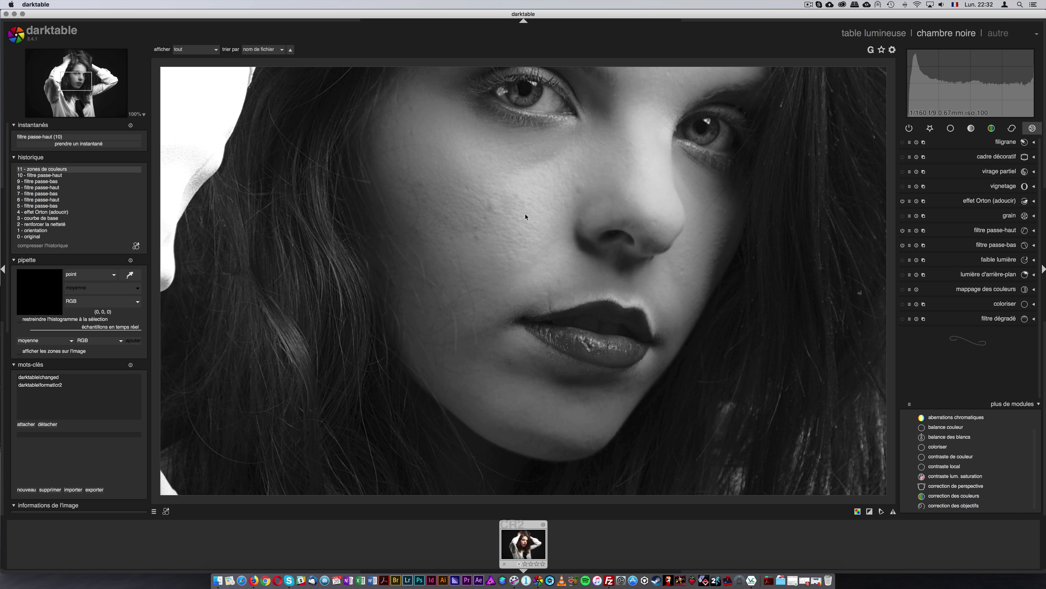
scroll(514, 198, down, 3)
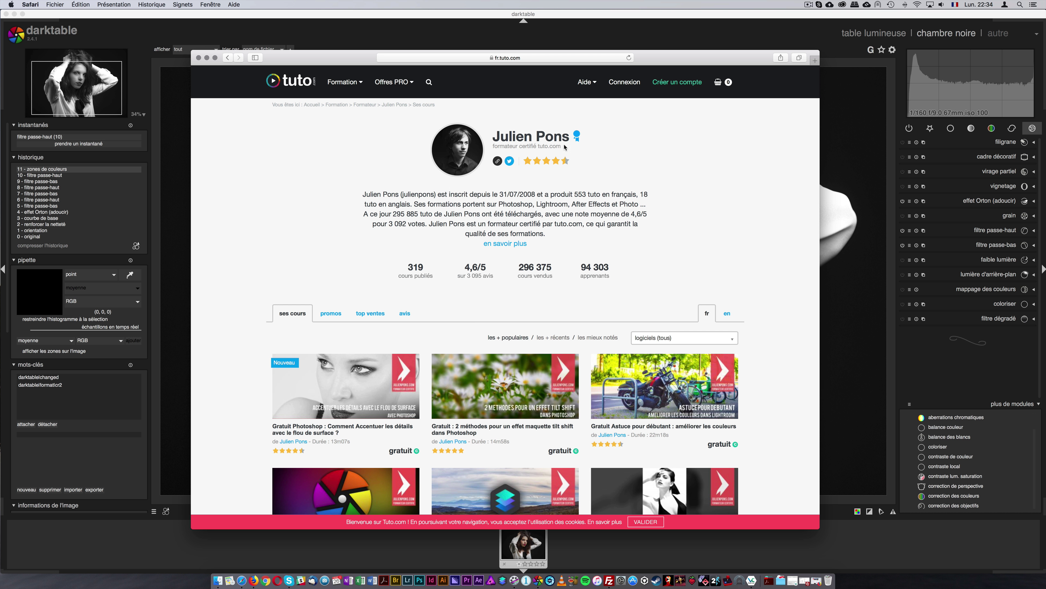
Filter the trainer's courses on the tuto.com page in Safari by Darktable, look through them, and return to darktable.
click(429, 82)
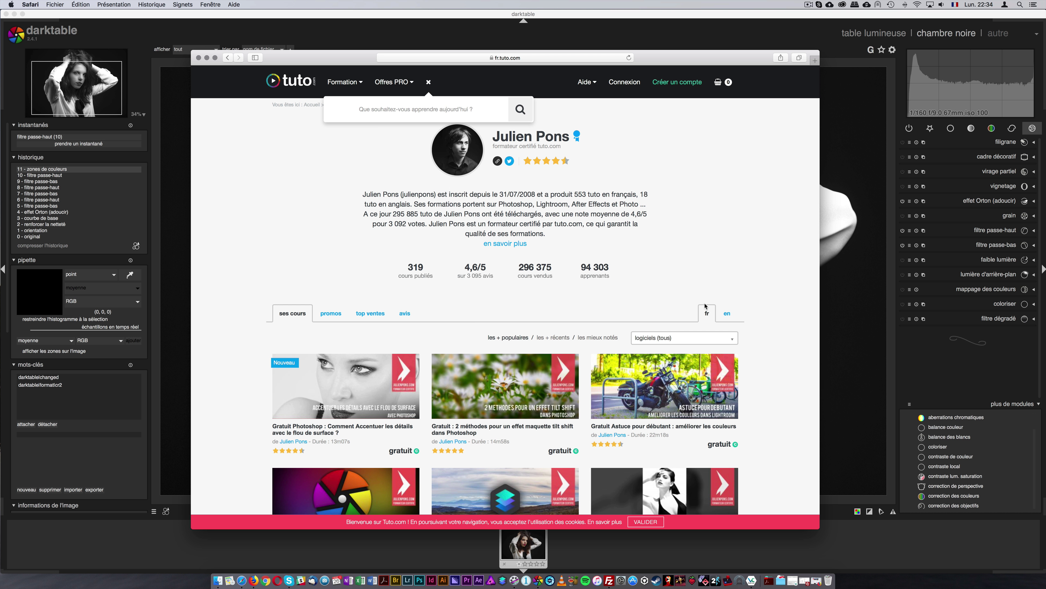
click(718, 340)
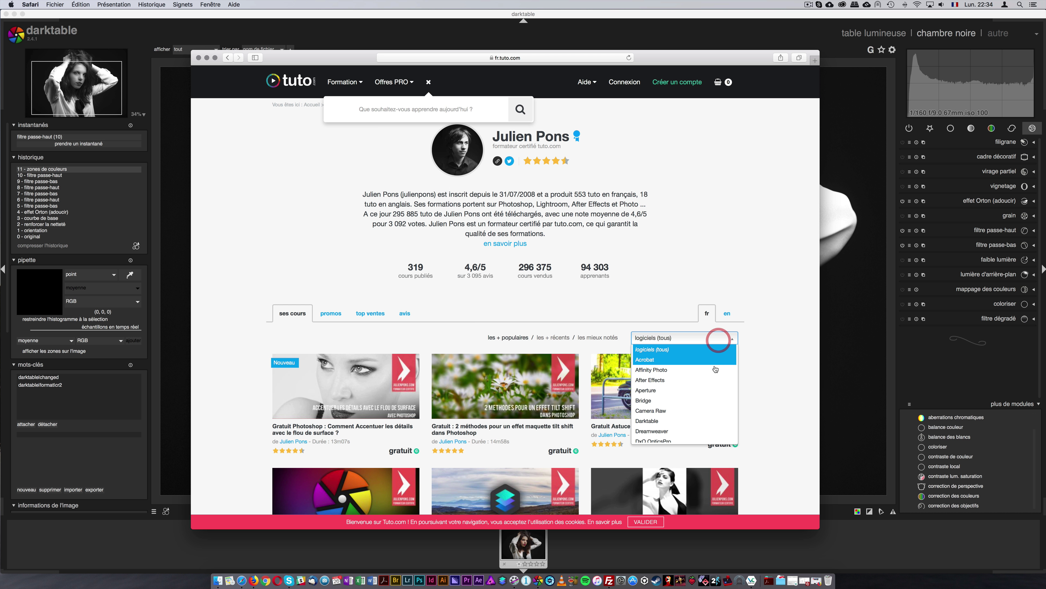
click(710, 421)
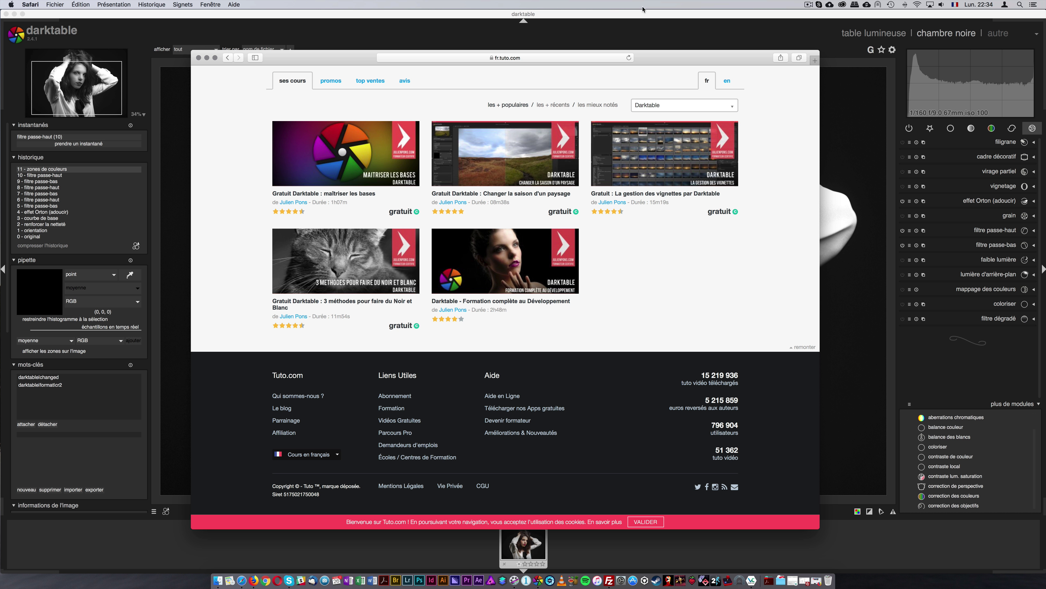
click(644, 15)
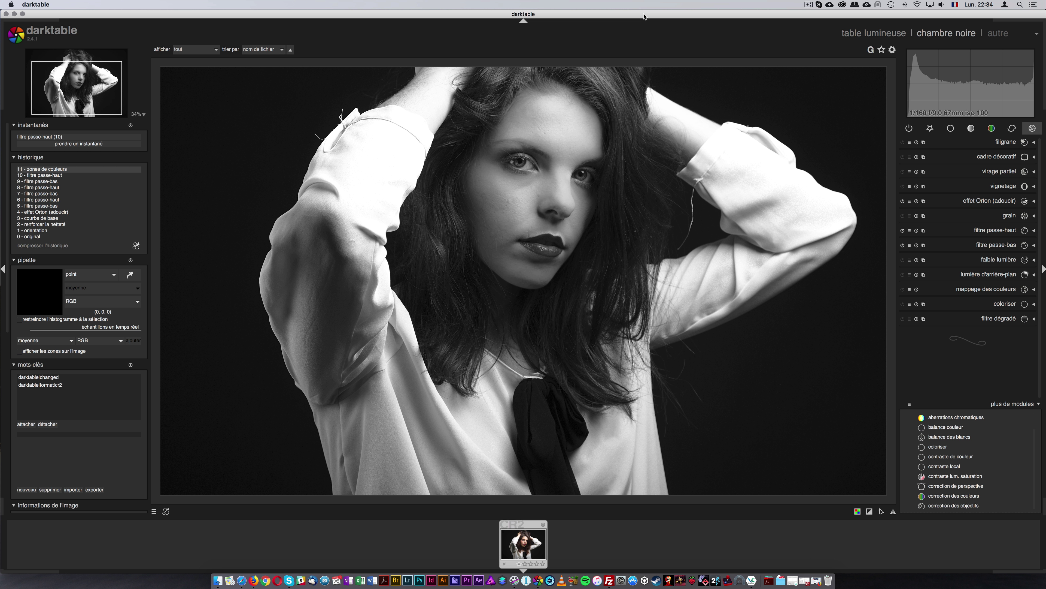